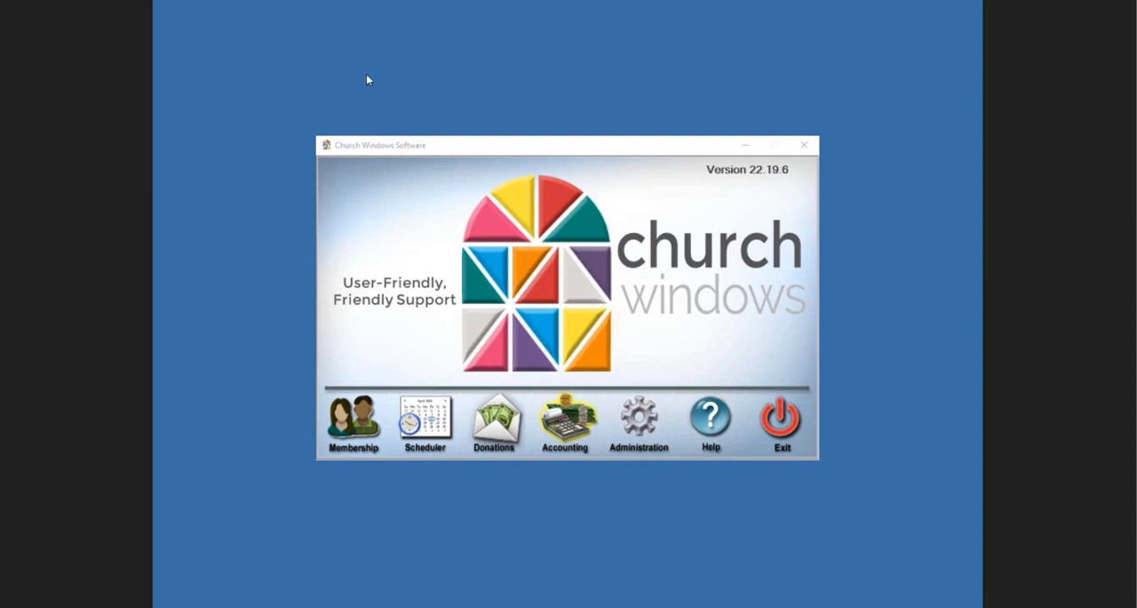
Step: Open the chart of accounts in the Accounting module, maximize it and collapse all account groups
click(574, 435)
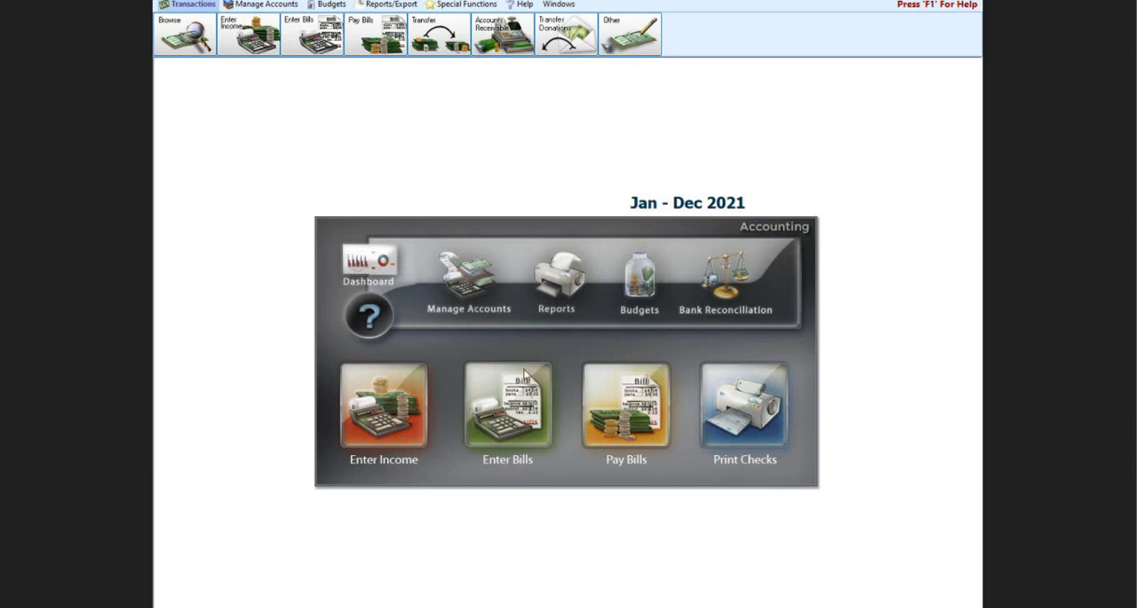
click(467, 305)
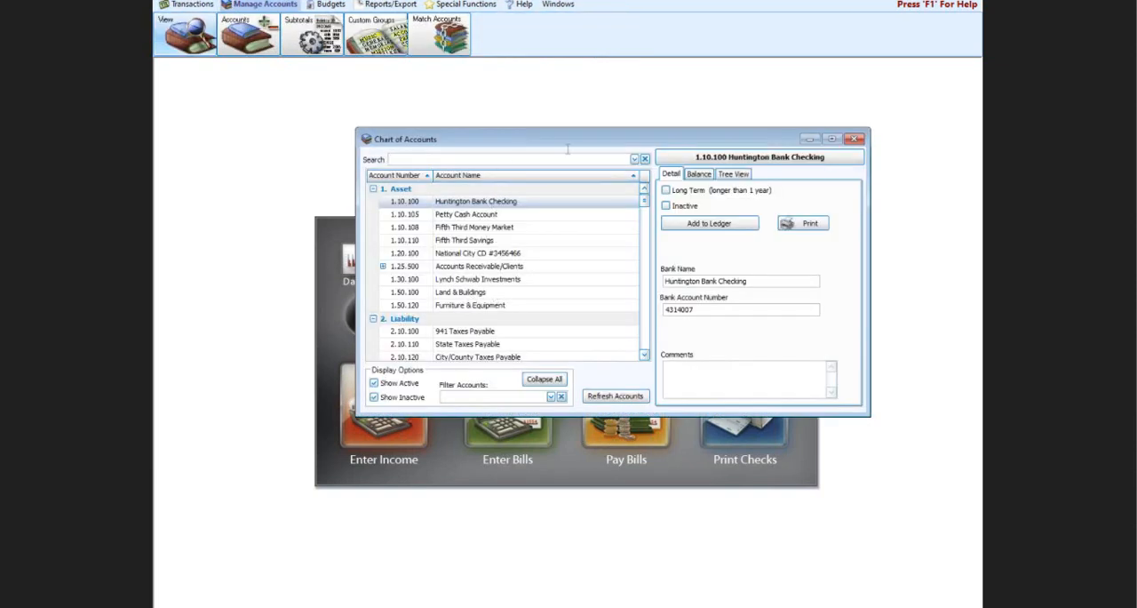
click(831, 140)
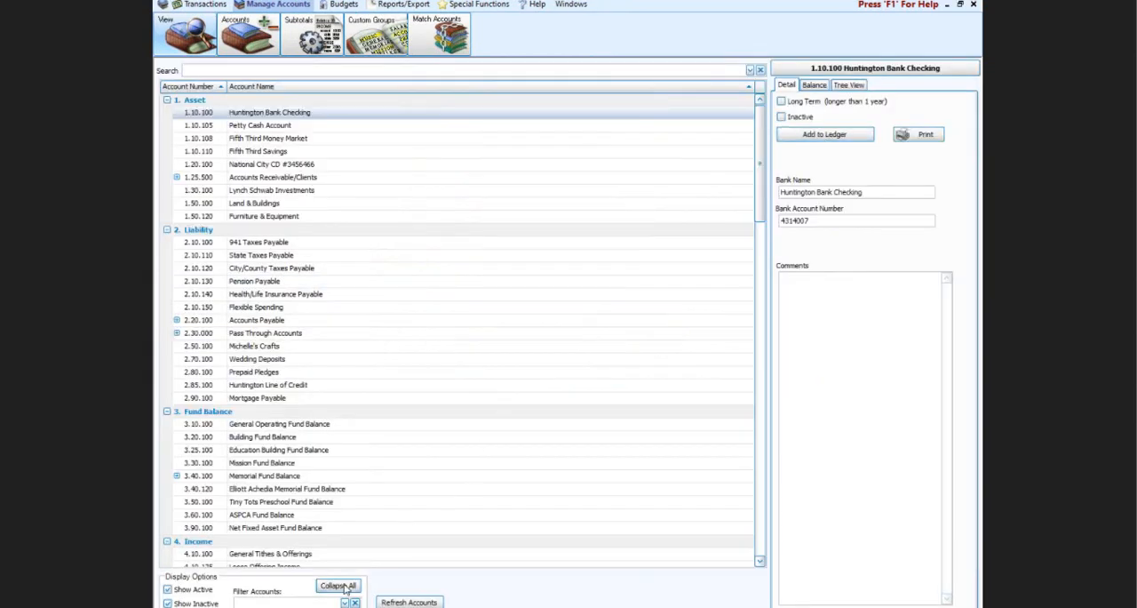
click(343, 588)
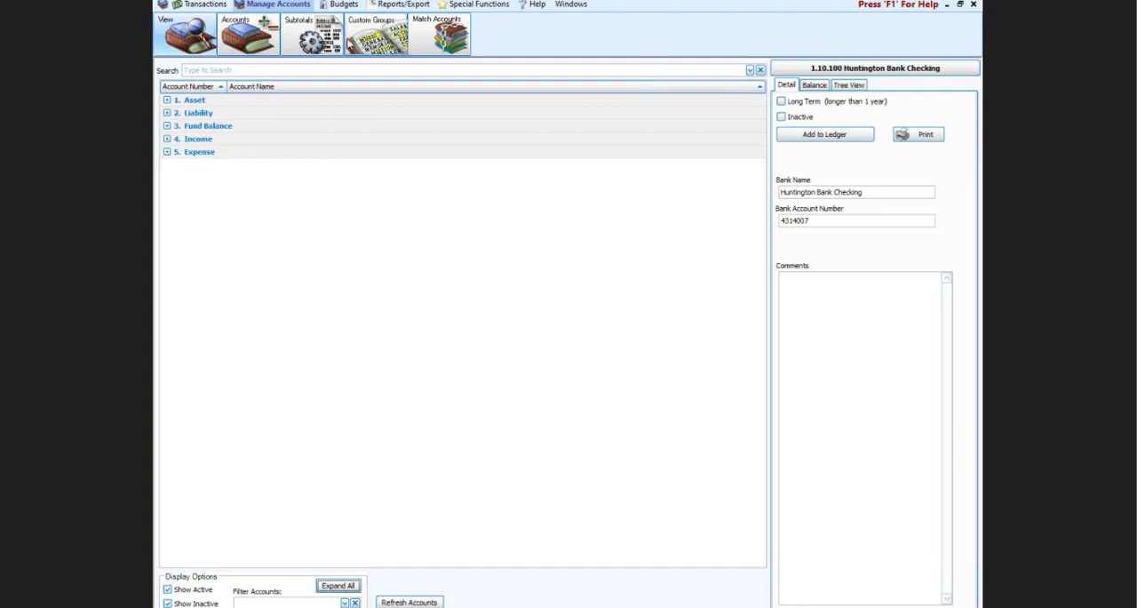
Step: Examine the Liability accounts, including the vendors under Accounts Payable and the accounts under Pass Through Accounts
click(167, 113)
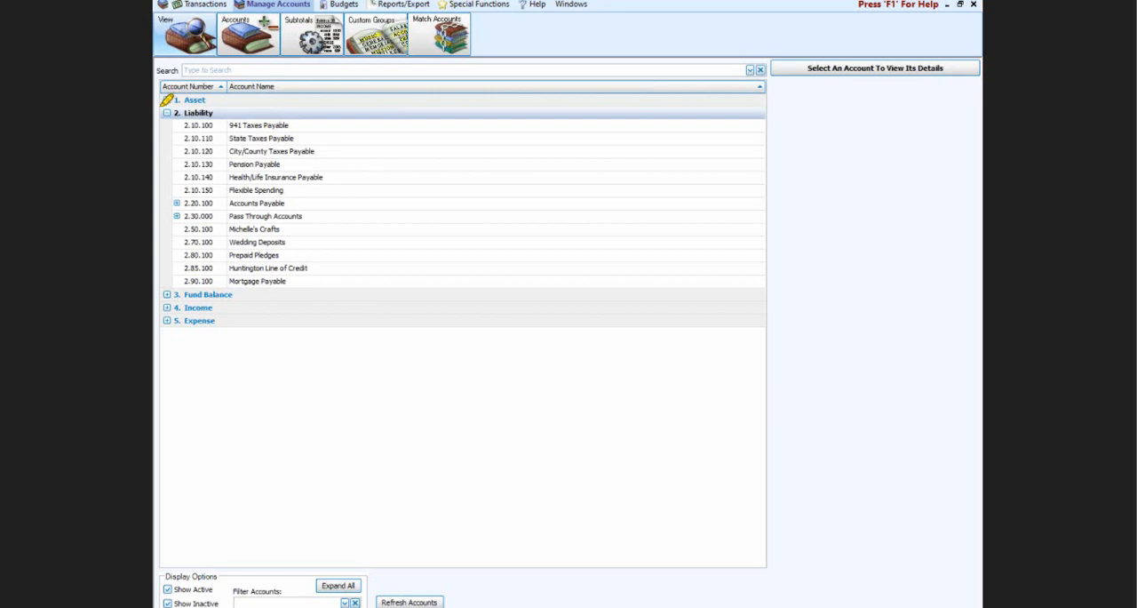
mouse_move(162, 105)
mouse_down()
mouse_move(329, 107)
mouse_move(352, 249)
mouse_move(228, 308)
mouse_move(159, 210)
mouse_move(174, 98)
mouse_up()
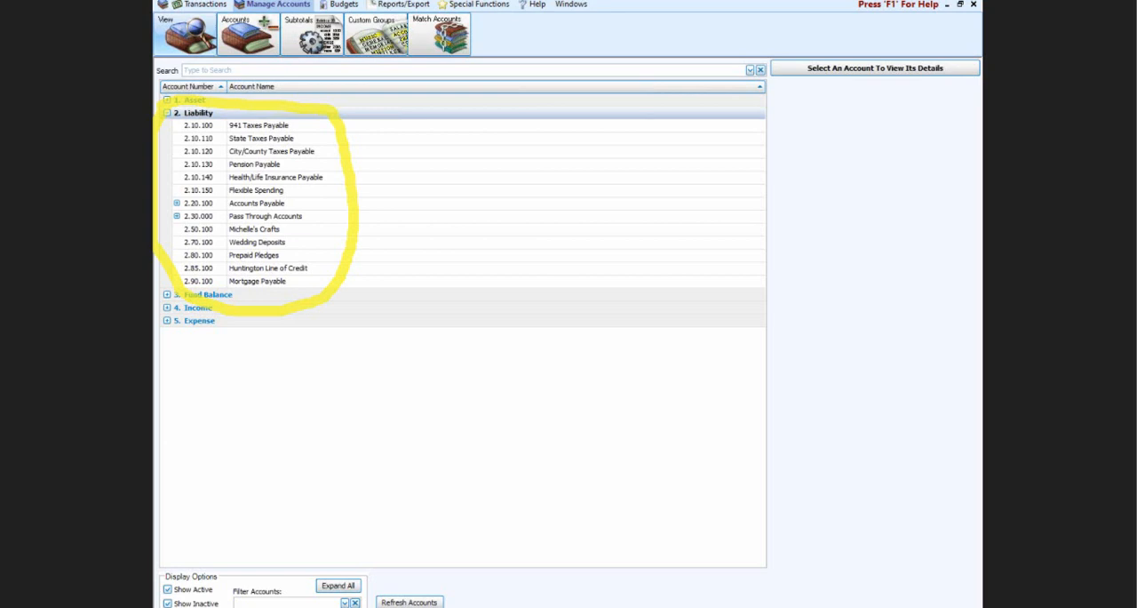
key(Escape)
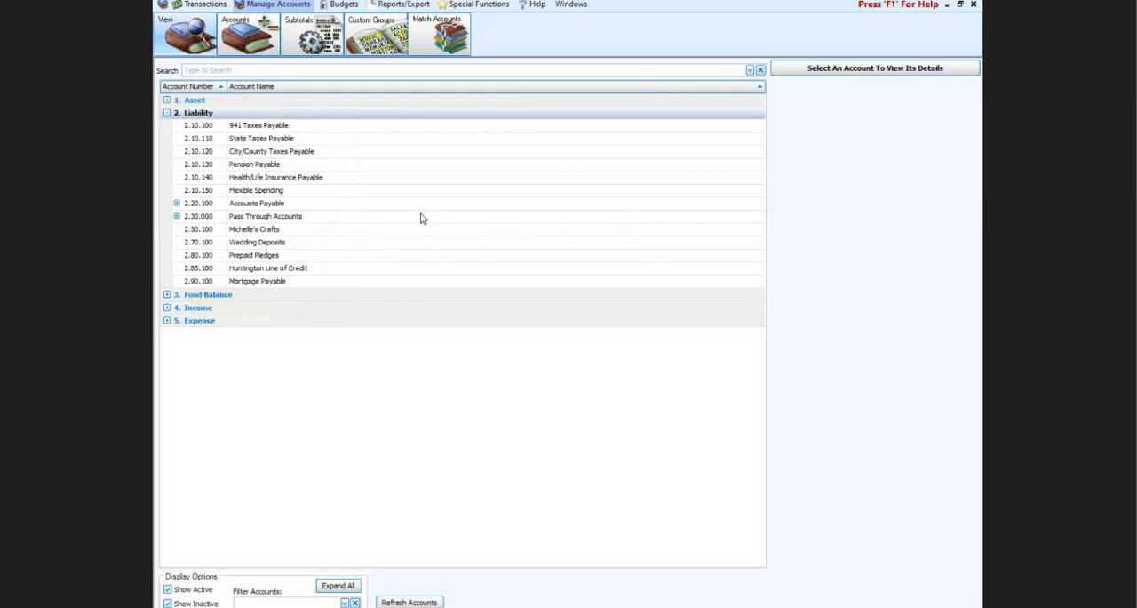
click(177, 204)
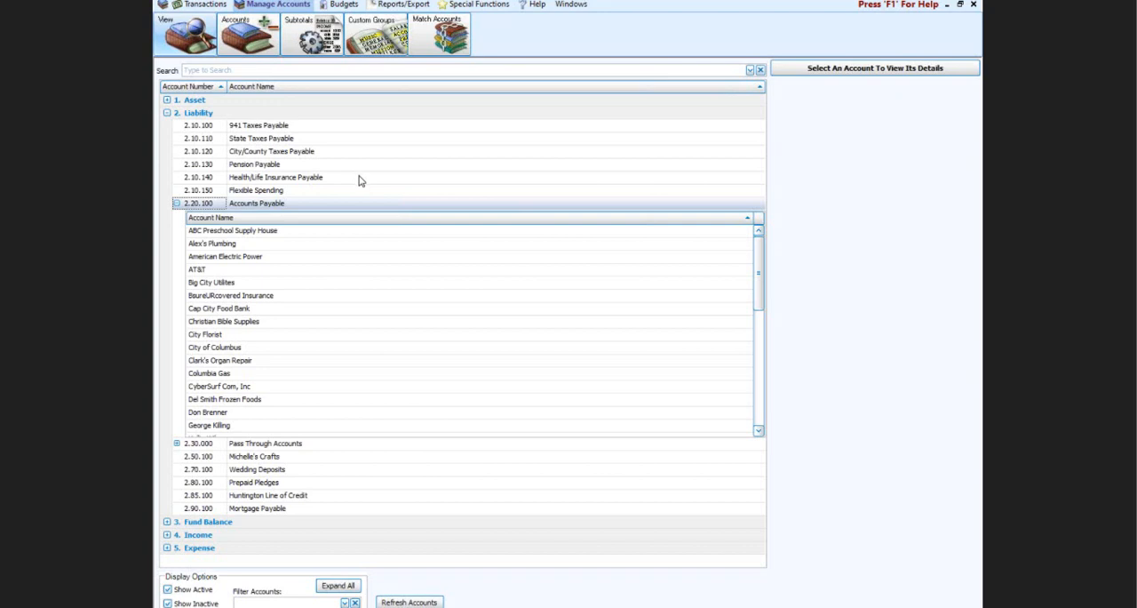
click(177, 204)
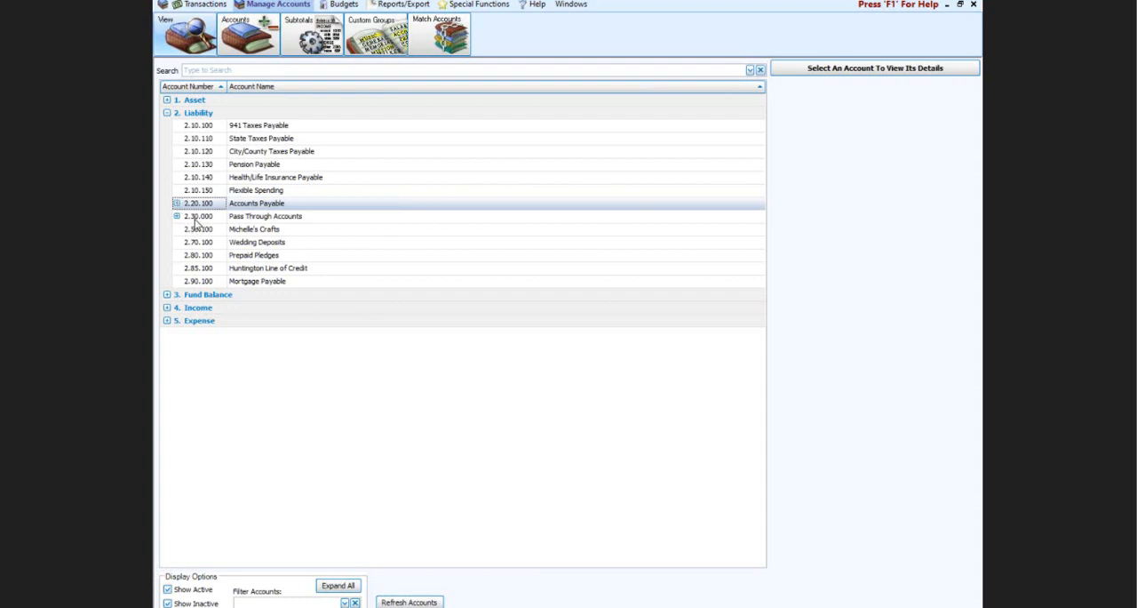
click(177, 218)
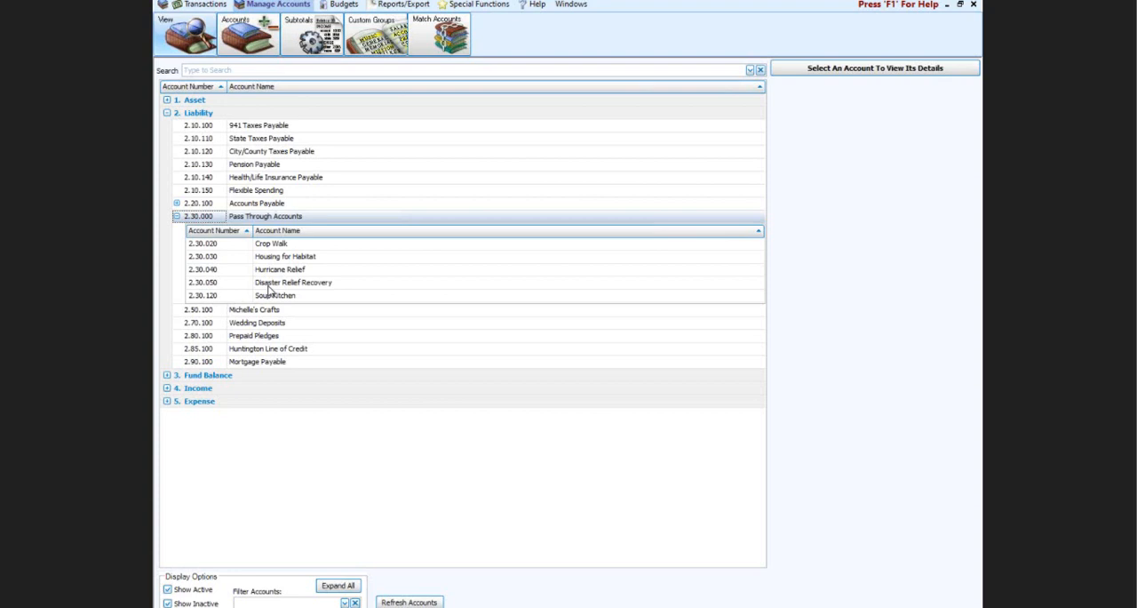
click(177, 216)
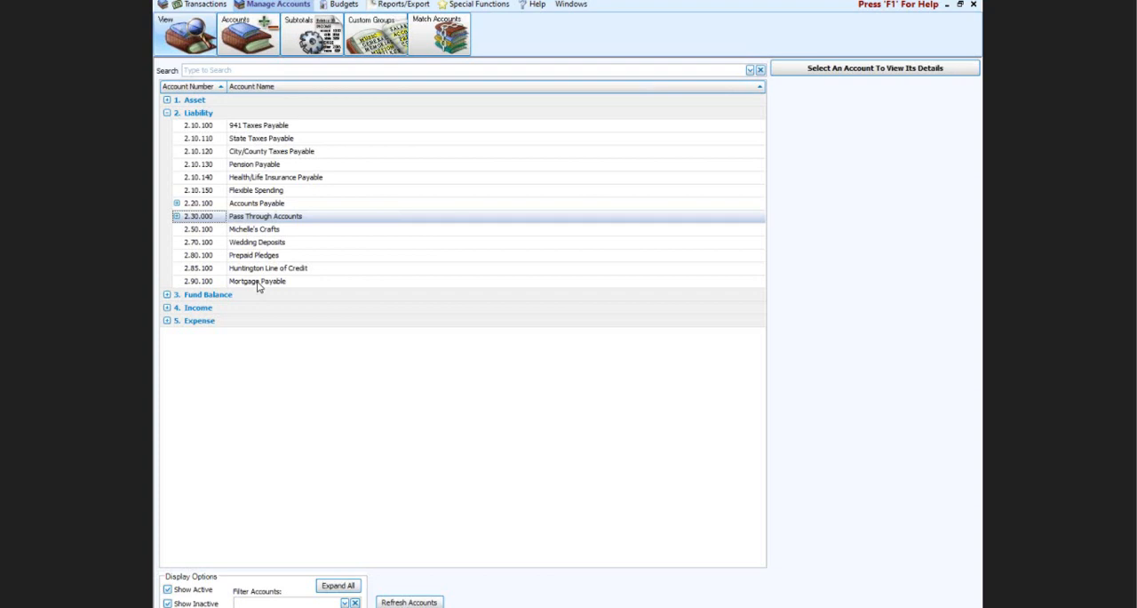
click(175, 116)
click(167, 114)
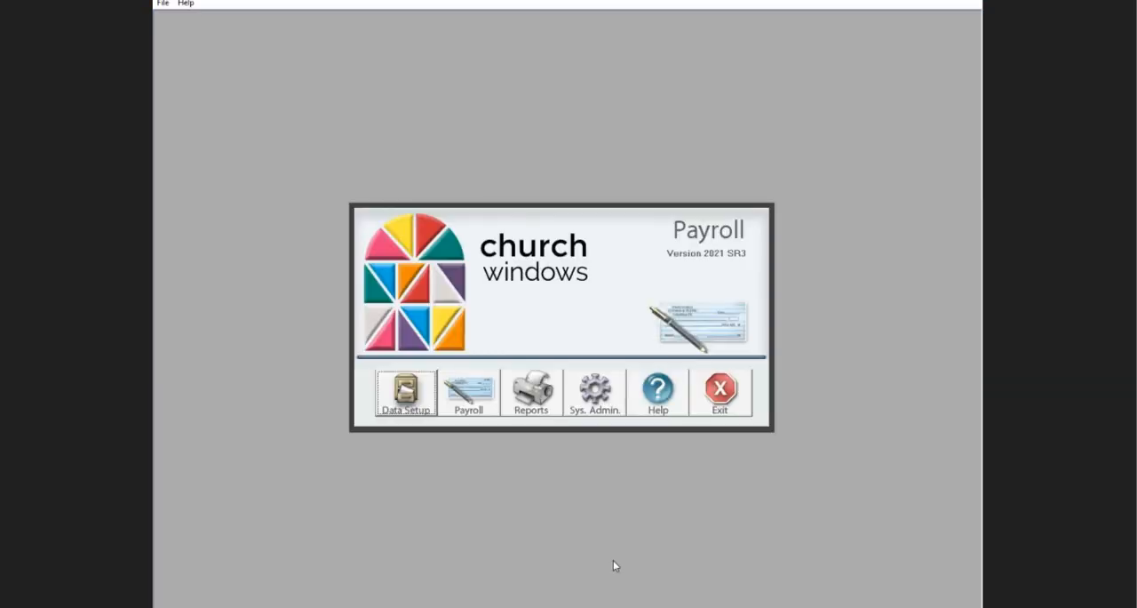
Step: In Church Windows Payroll, preview the Pay Period Deductions report for all employees with pay dates 01/01/2021 to 01/31/2021
click(526, 398)
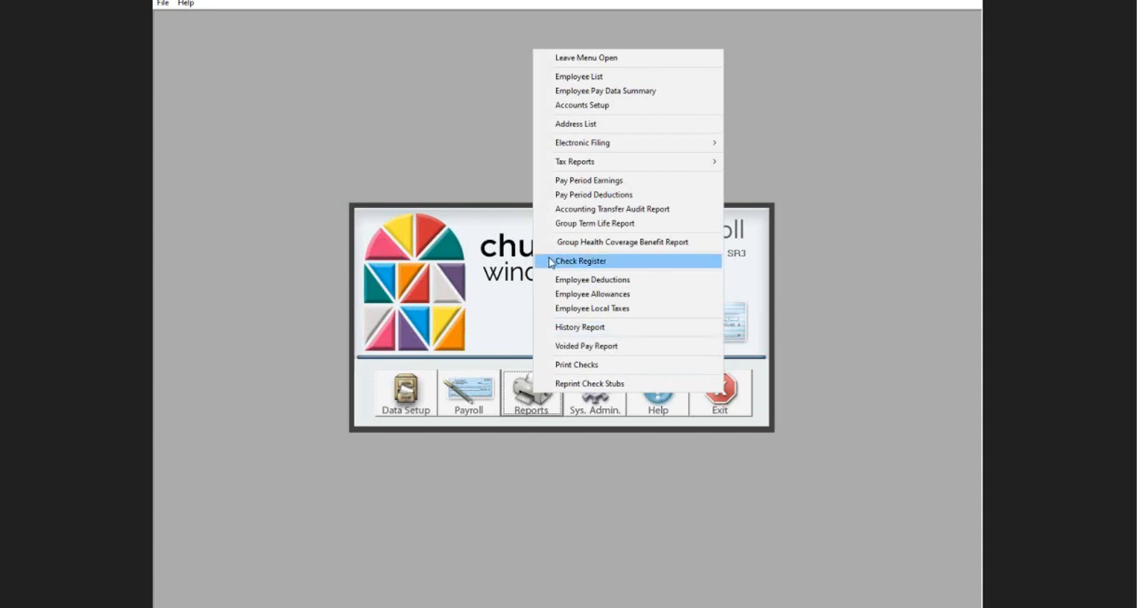
click(575, 196)
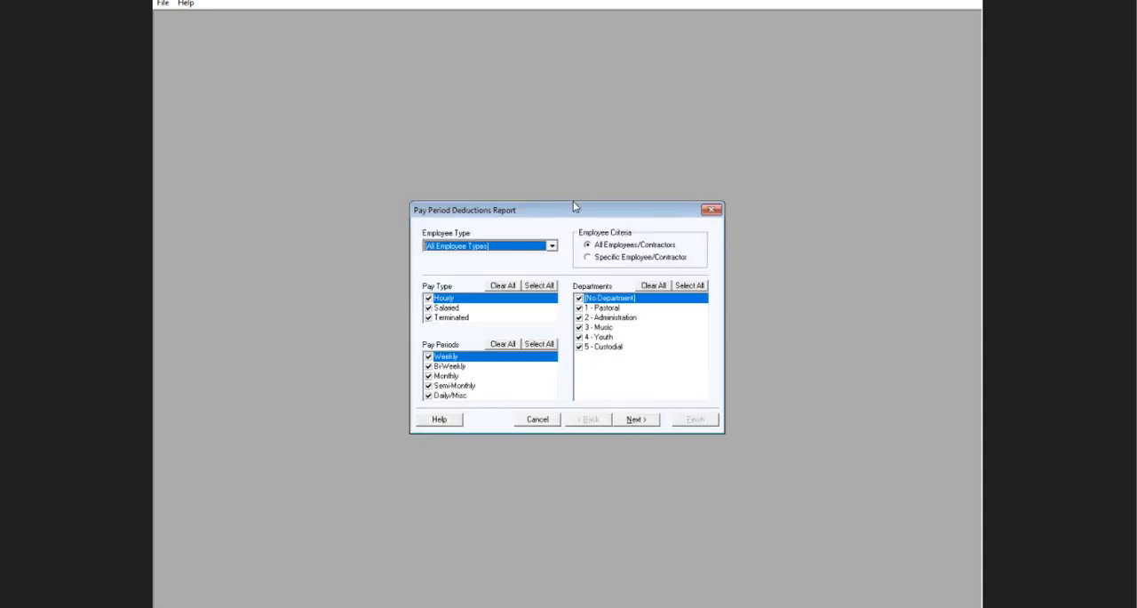
click(656, 423)
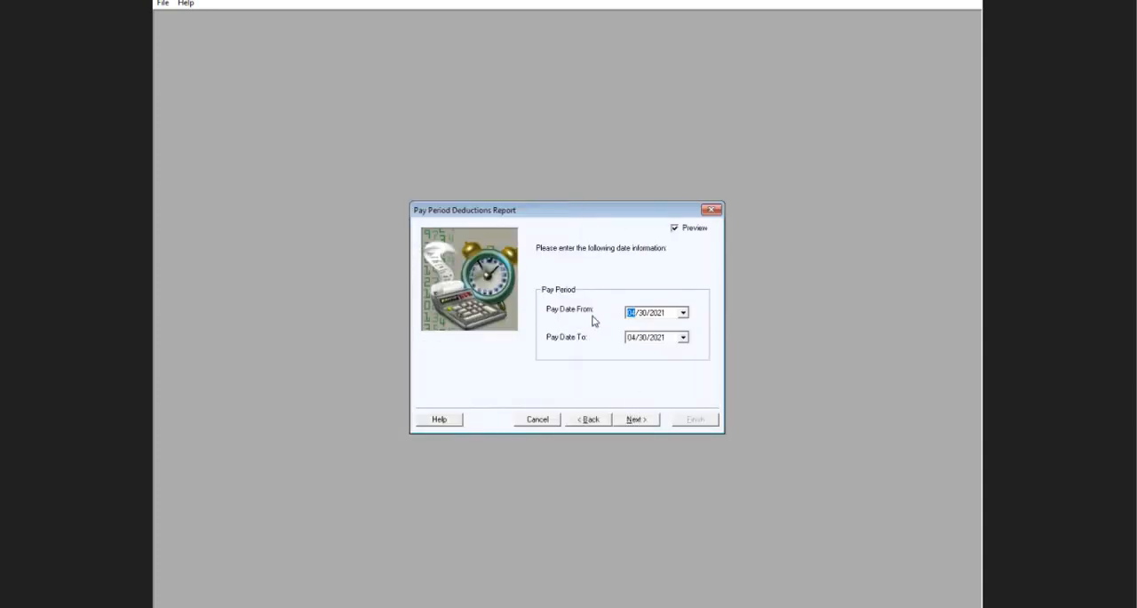
text(01)
click(631, 338)
text(01/)
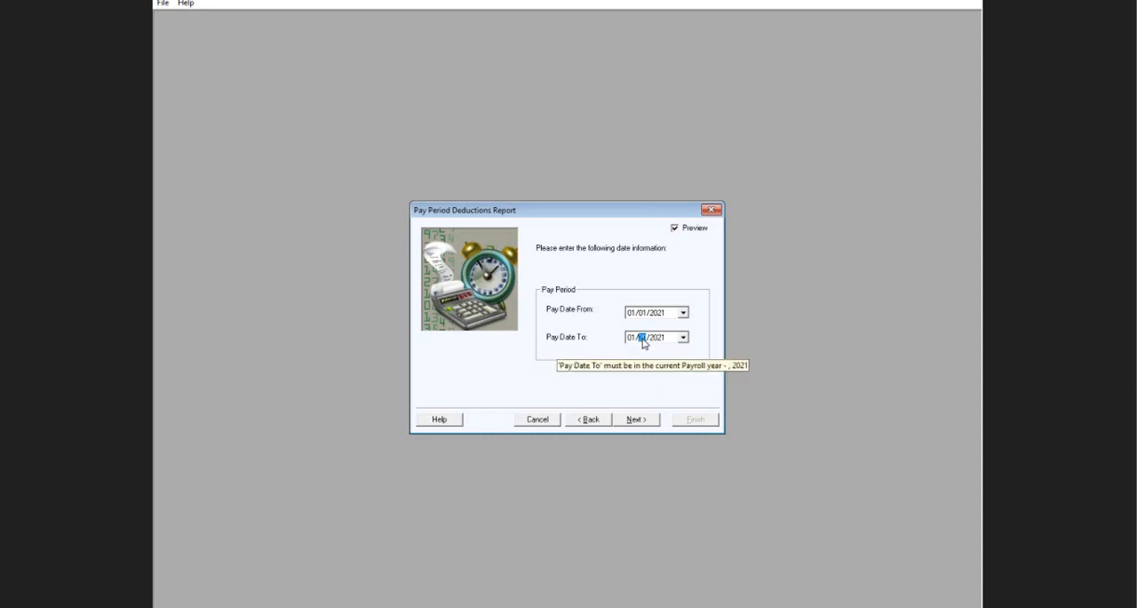
text(31)
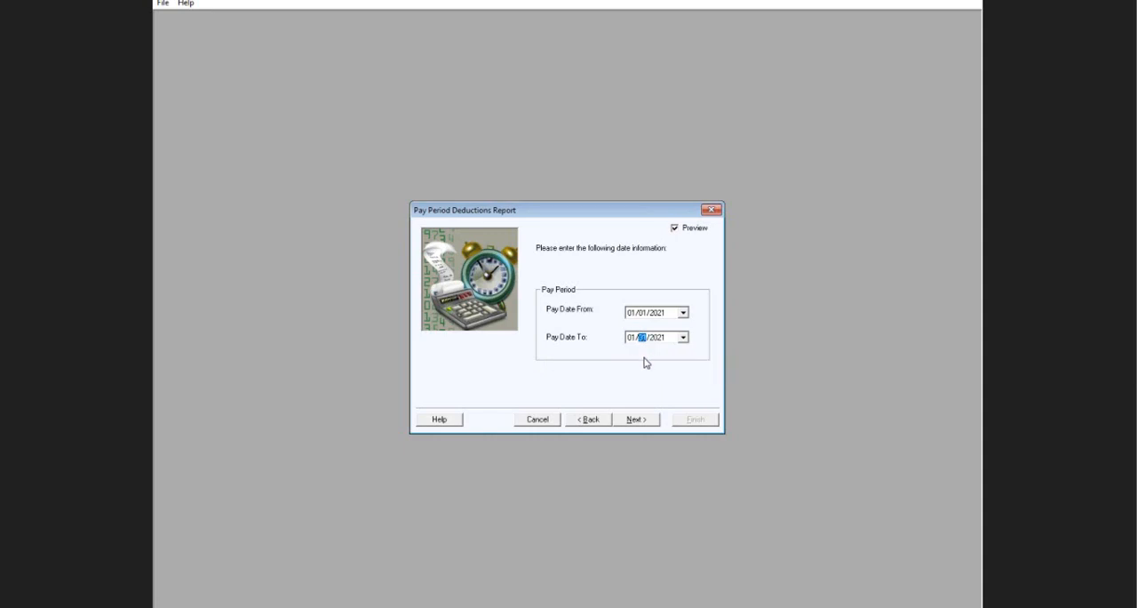
click(636, 420)
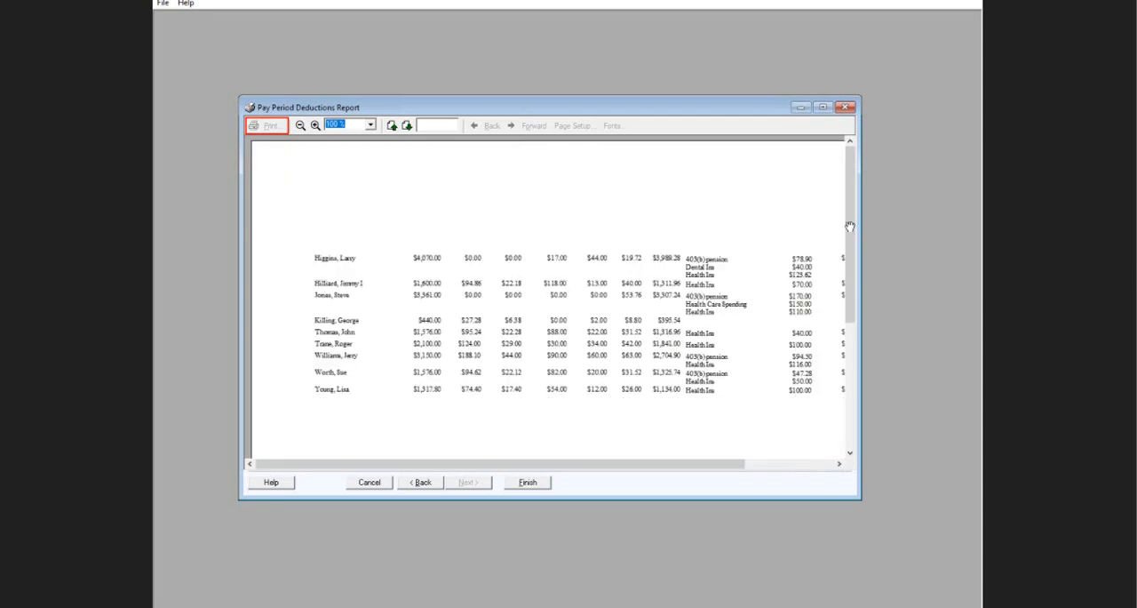
Step: Examine the totals and the 941 deposit amount in the deductions report, and close the report
scroll(851, 228, down, 3)
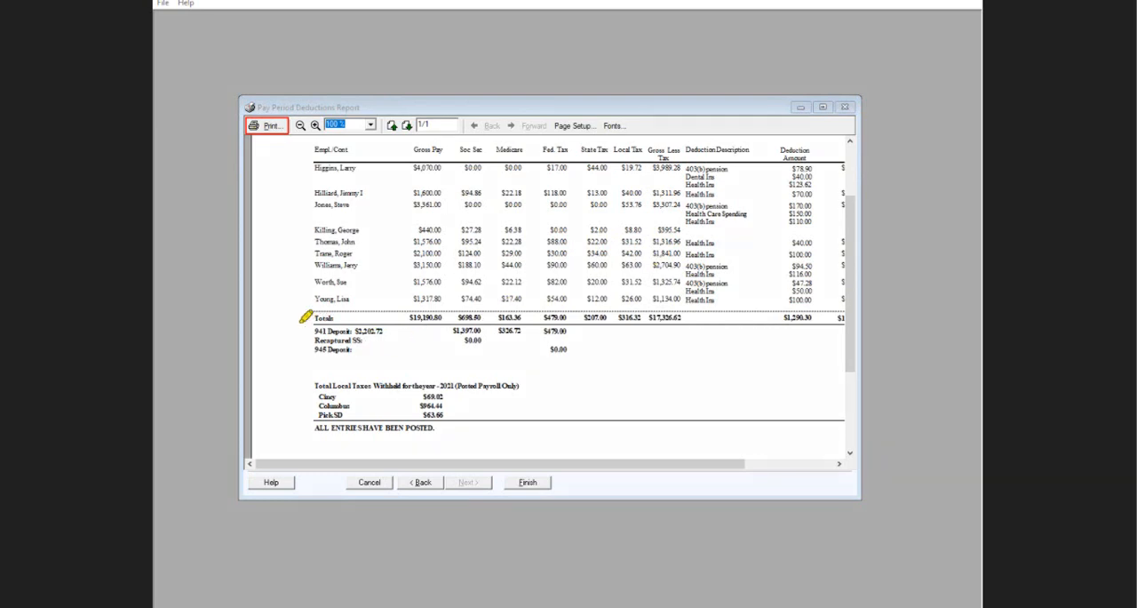
mouse_move(282, 313)
mouse_down()
mouse_move(406, 299)
mouse_move(366, 345)
mouse_move(286, 308)
mouse_move(295, 303)
mouse_up()
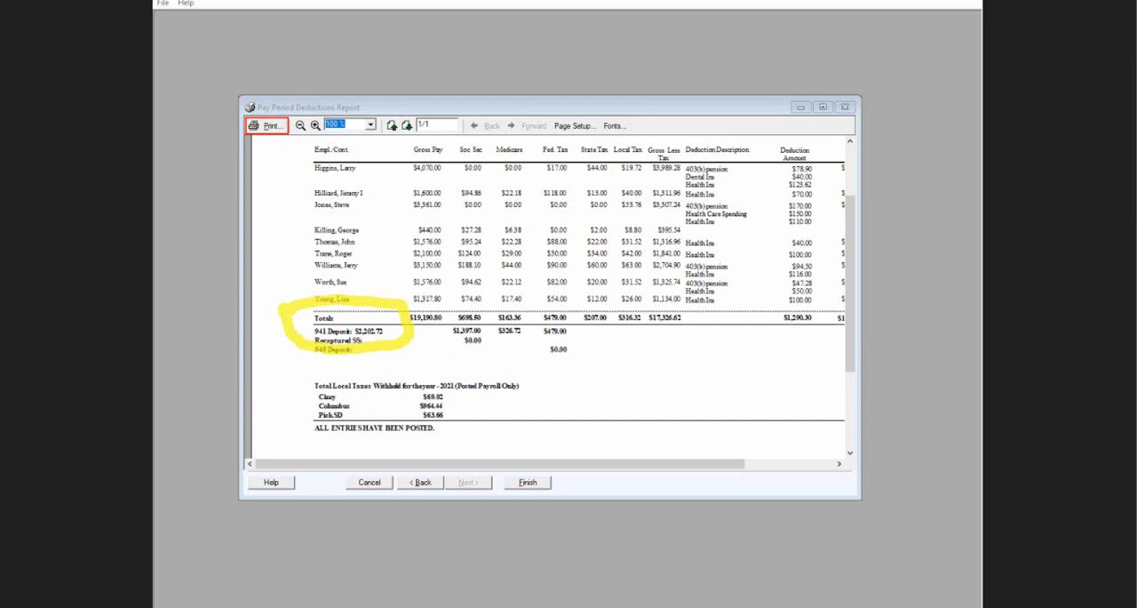
key(Escape)
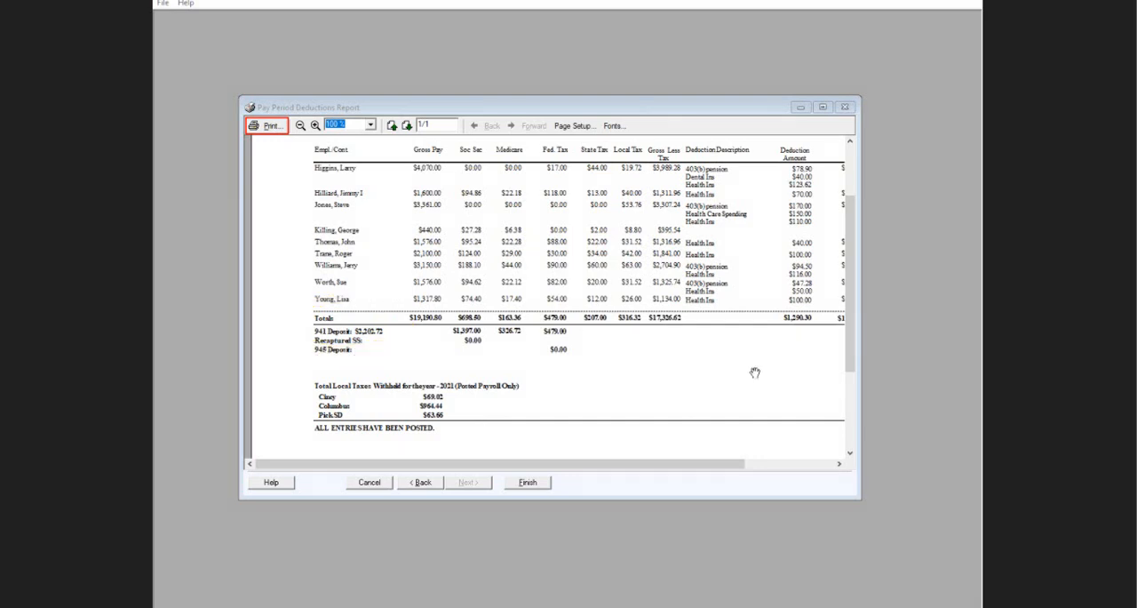
click(533, 481)
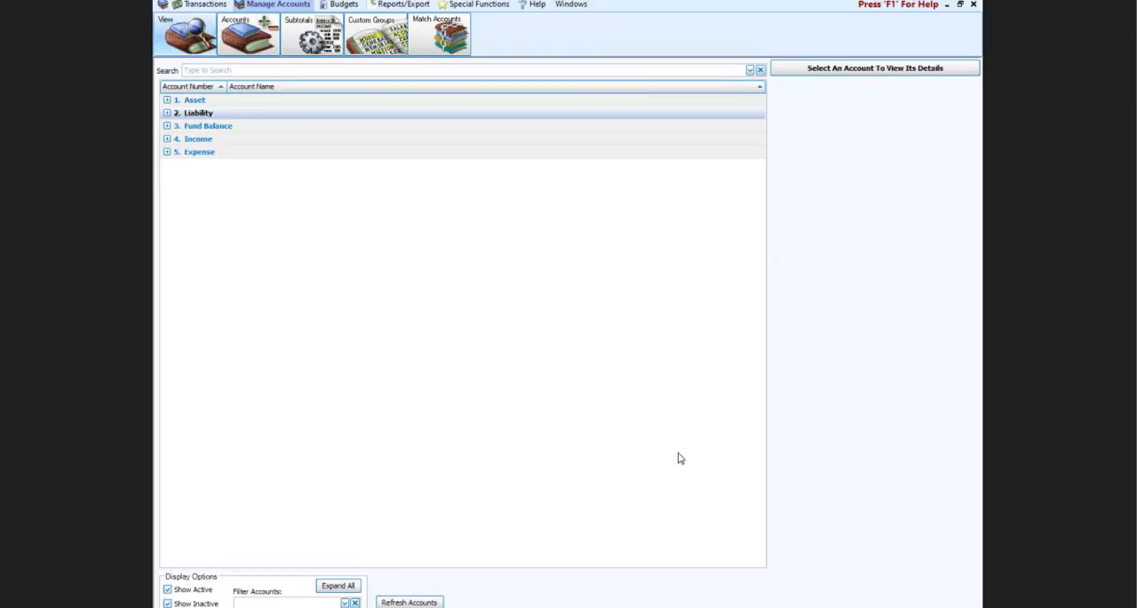
Step: Back in Accounting, close the chart of accounts and use Quick Pay in Pay Bills to list vendors with a balance
click(974, 4)
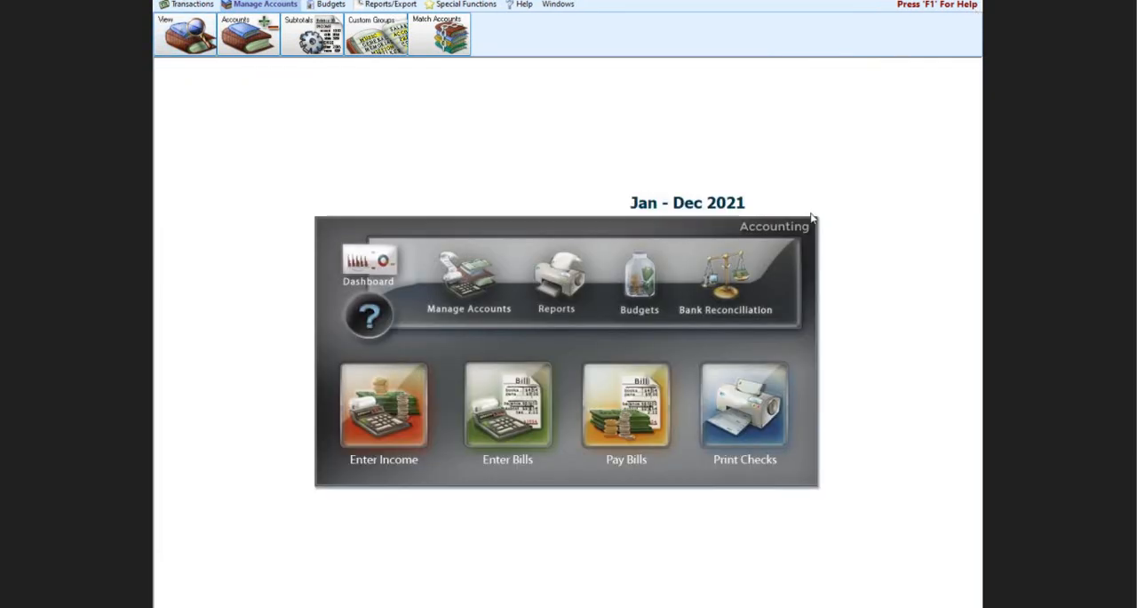
click(631, 413)
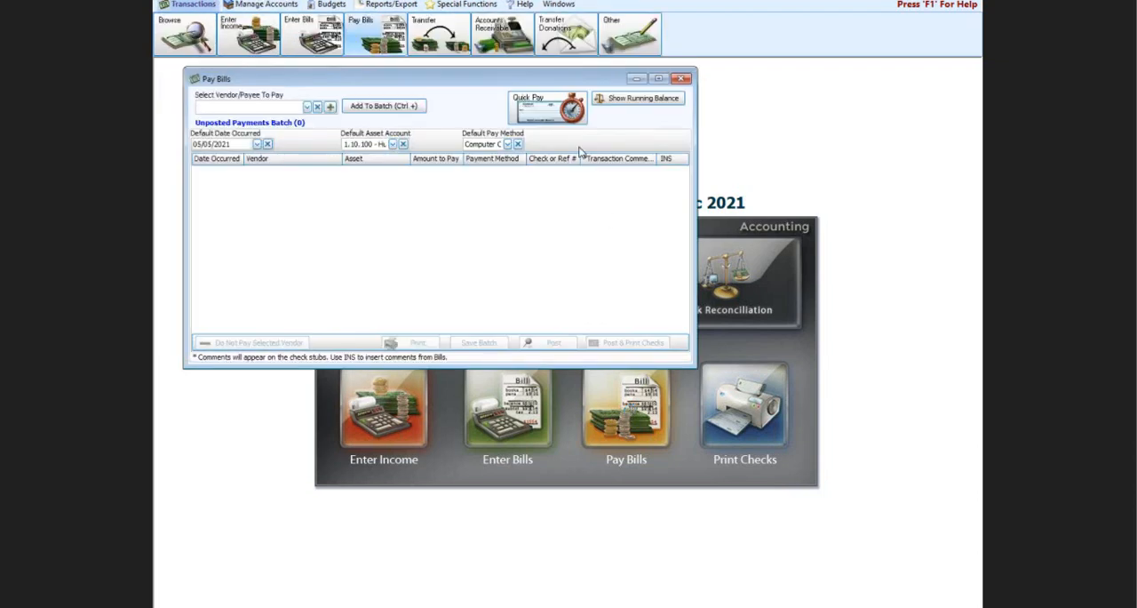
drag(475, 85, 565, 186)
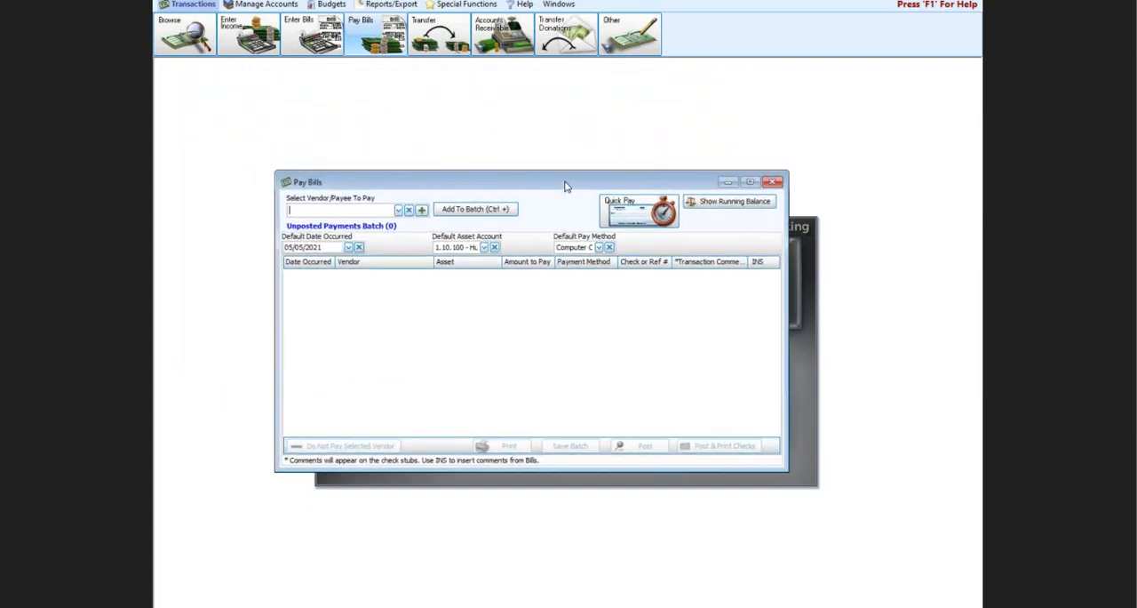
click(635, 215)
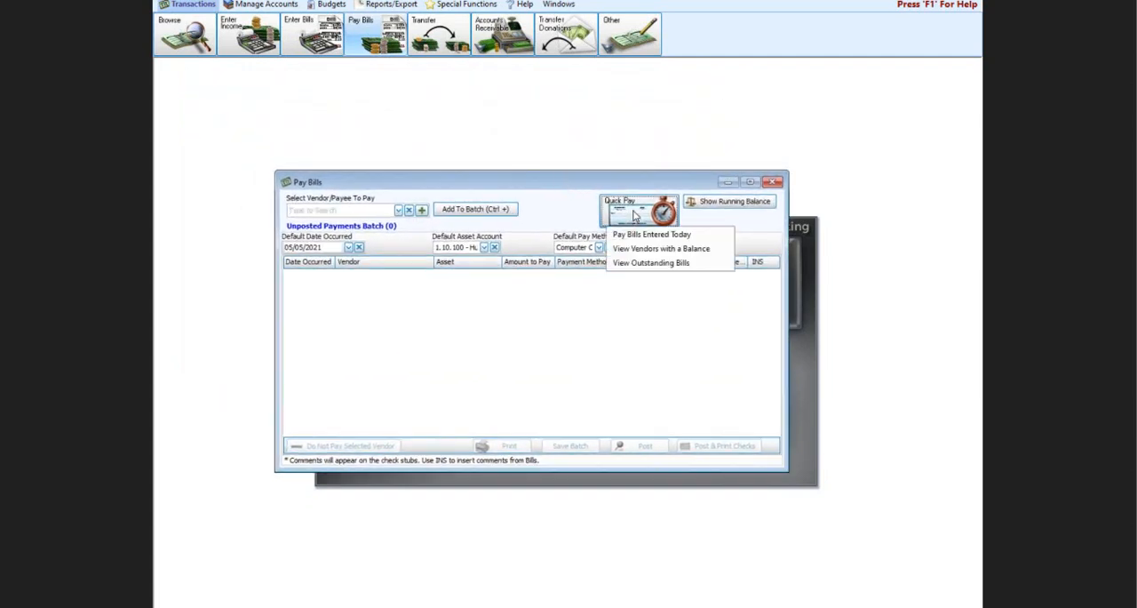
click(658, 251)
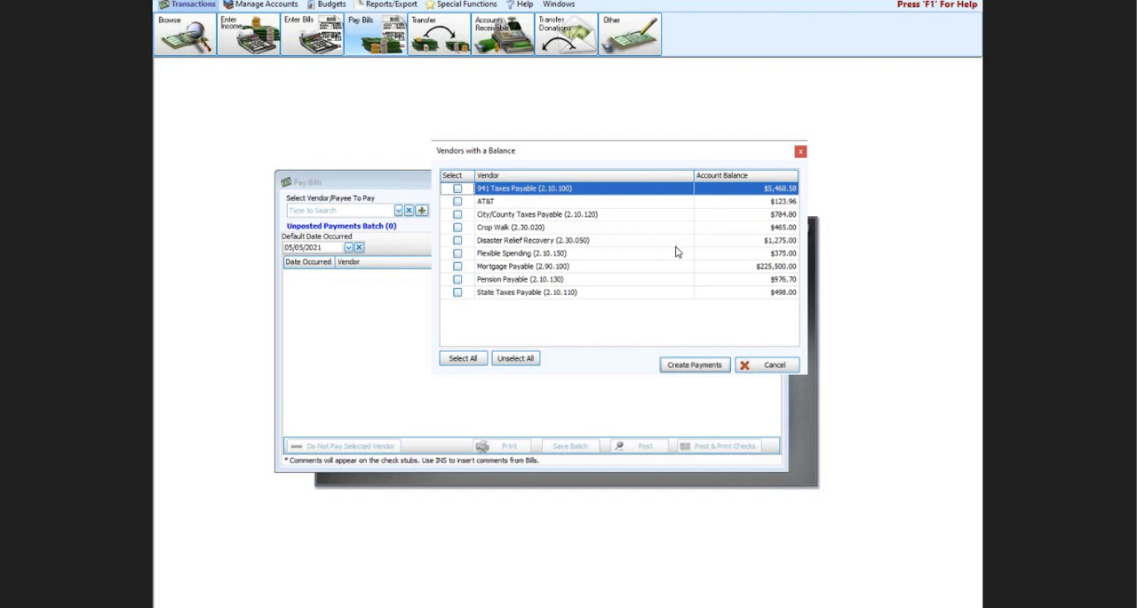
Step: Create payments for 941 Taxes Payable, Crop Walk and Disaster Relief Recovery from the vendors with a balance
click(456, 189)
click(456, 227)
click(458, 239)
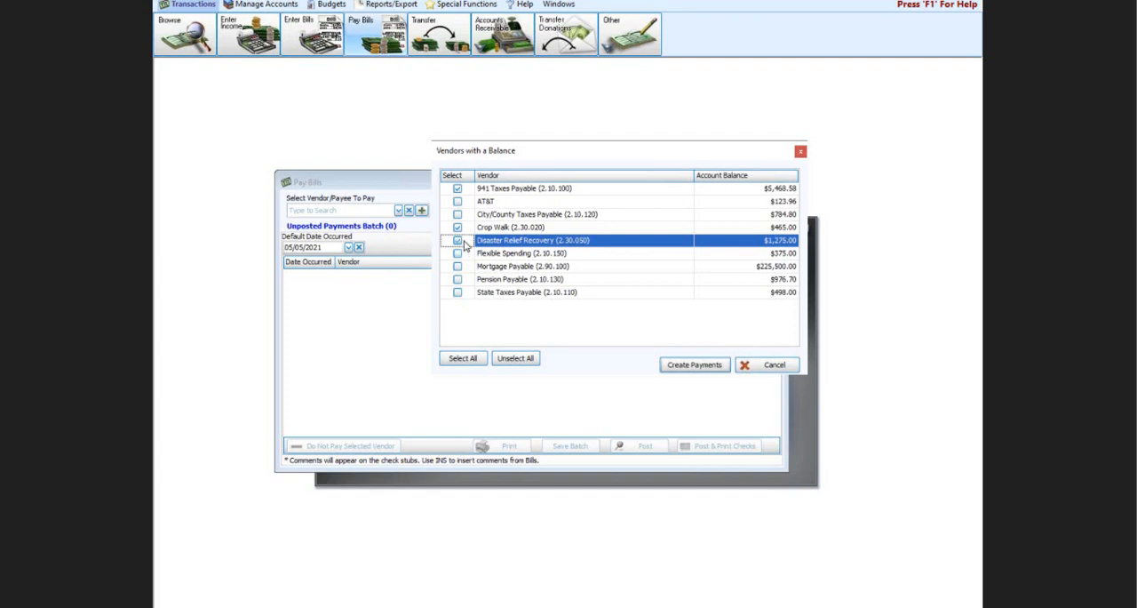
click(676, 364)
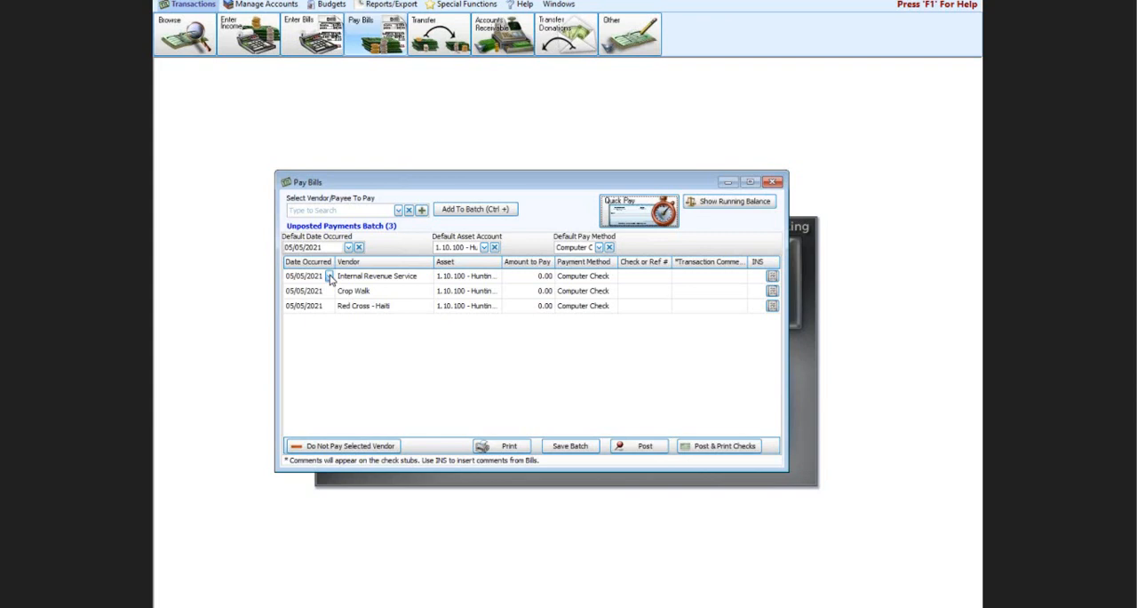
Step: Set the default date occurred for the unposted payments batch to 01/04/2021
click(350, 247)
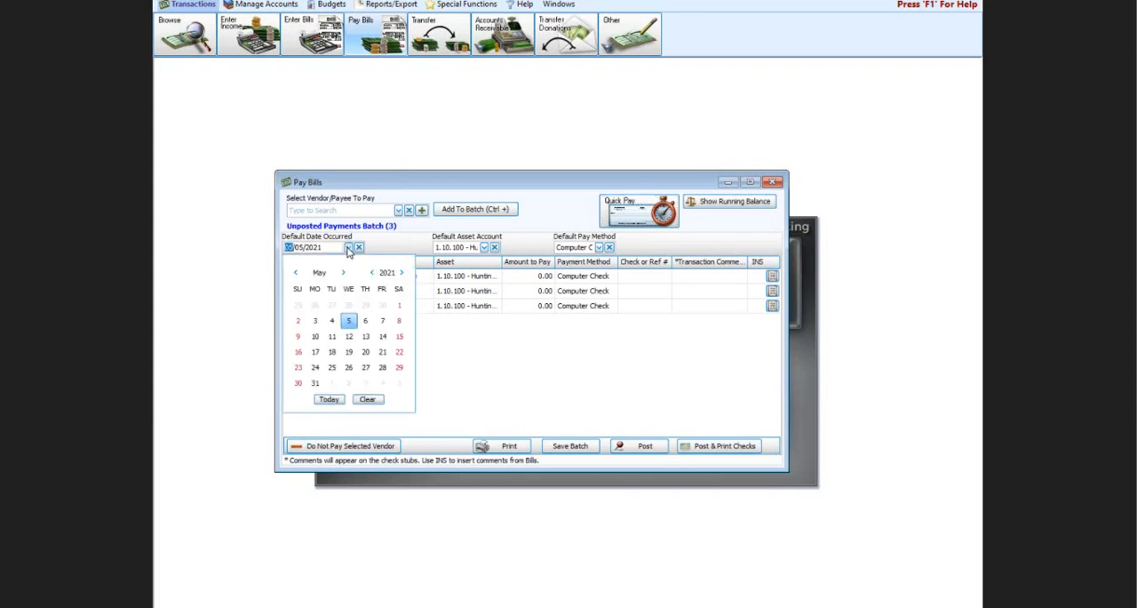
click(296, 272)
click(296, 273)
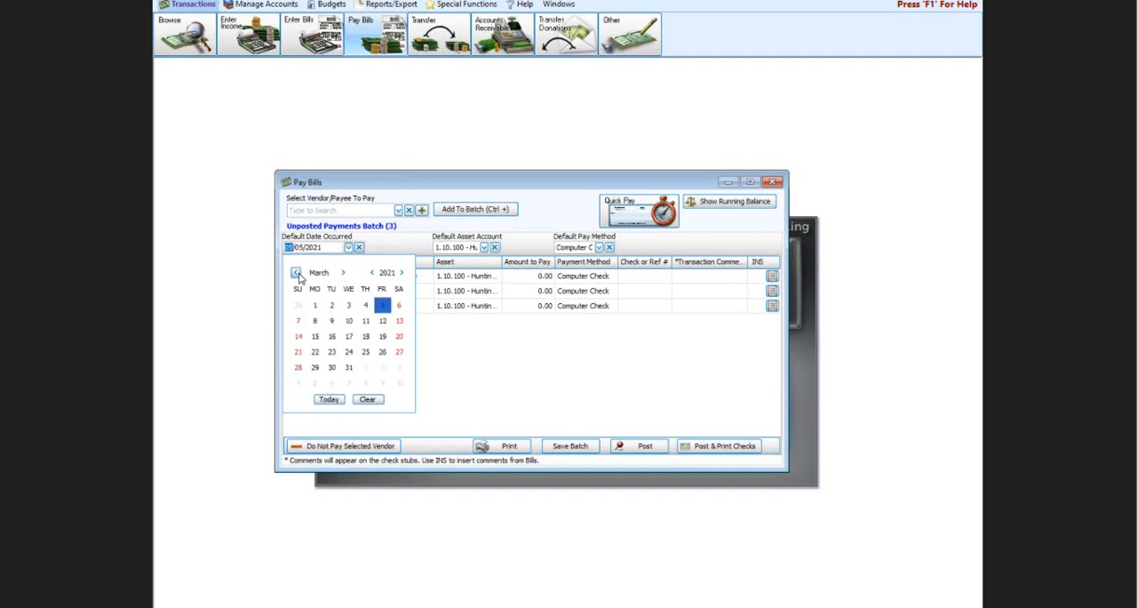
click(296, 273)
click(296, 273)
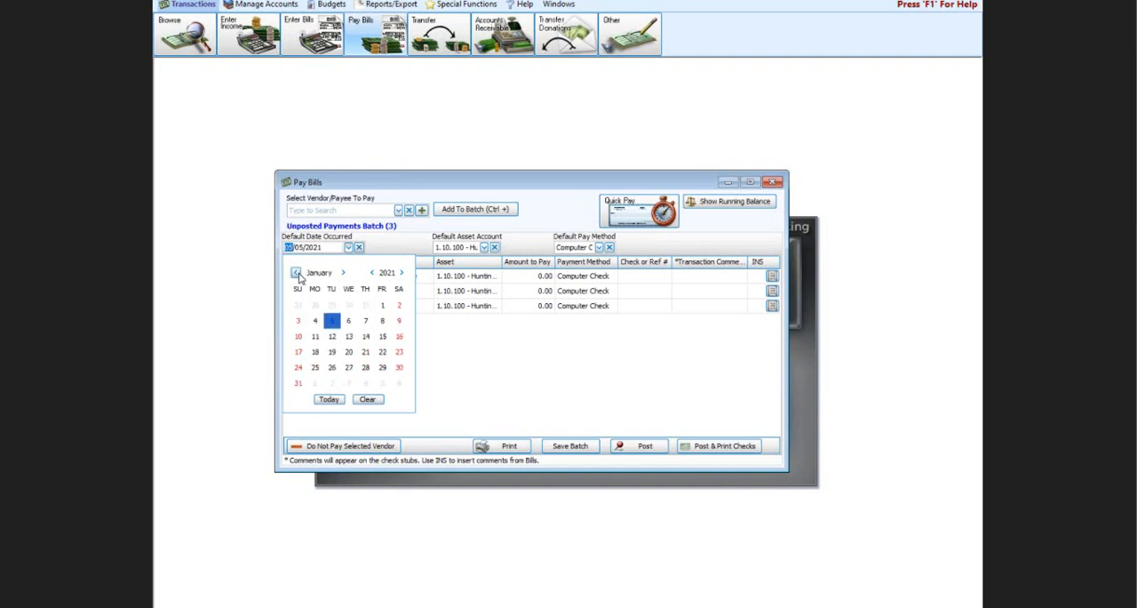
click(315, 321)
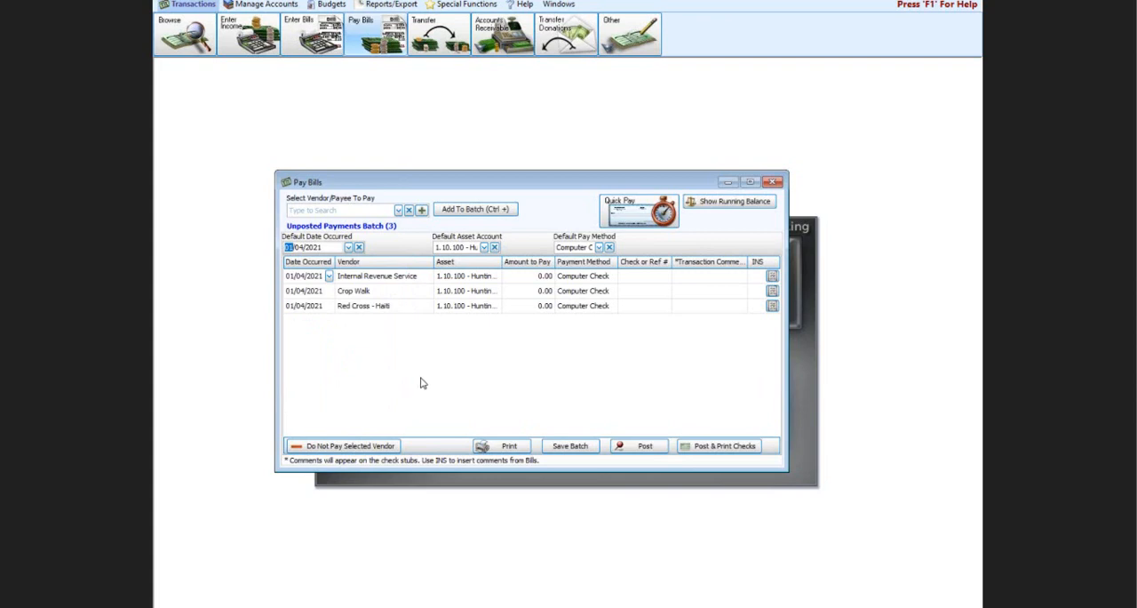
Step: Set the date occurred of the Internal Revenue Service payment to 01/31/2021
click(348, 248)
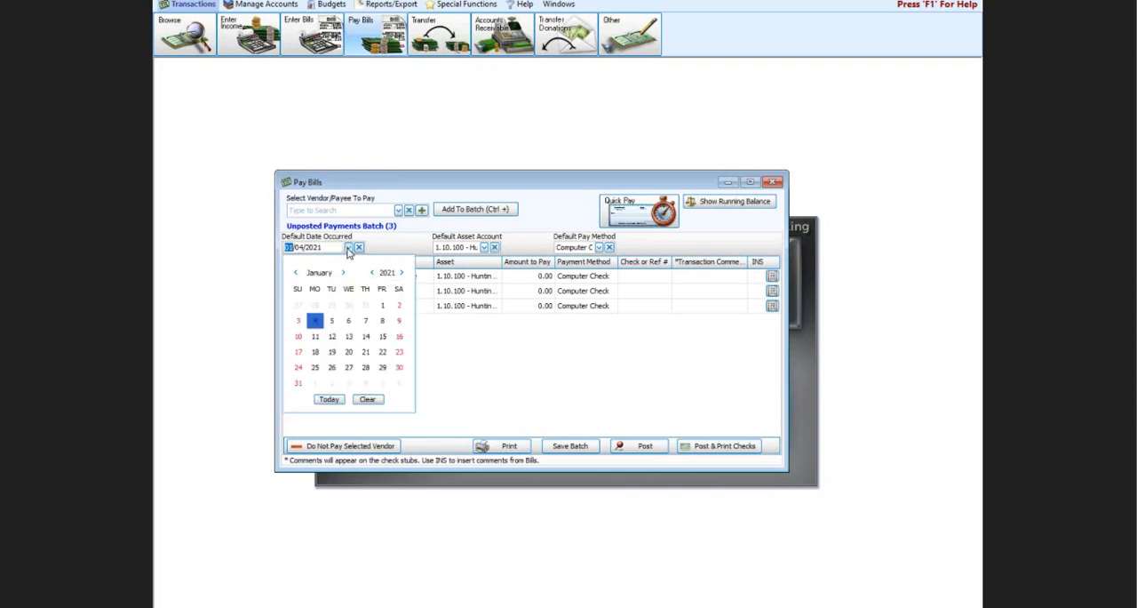
click(348, 248)
click(331, 276)
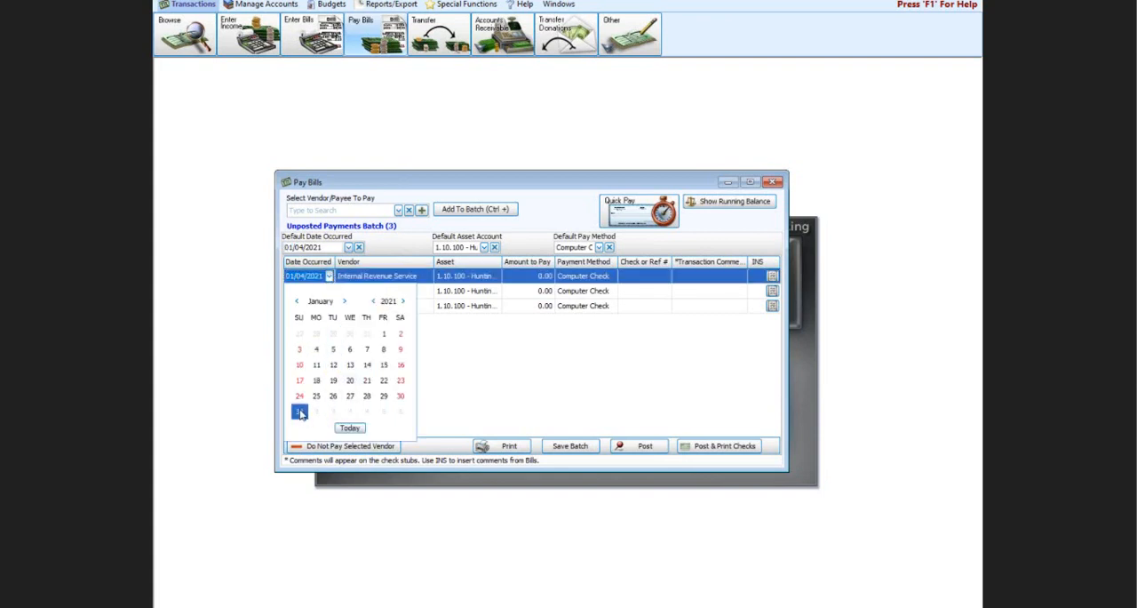
click(300, 412)
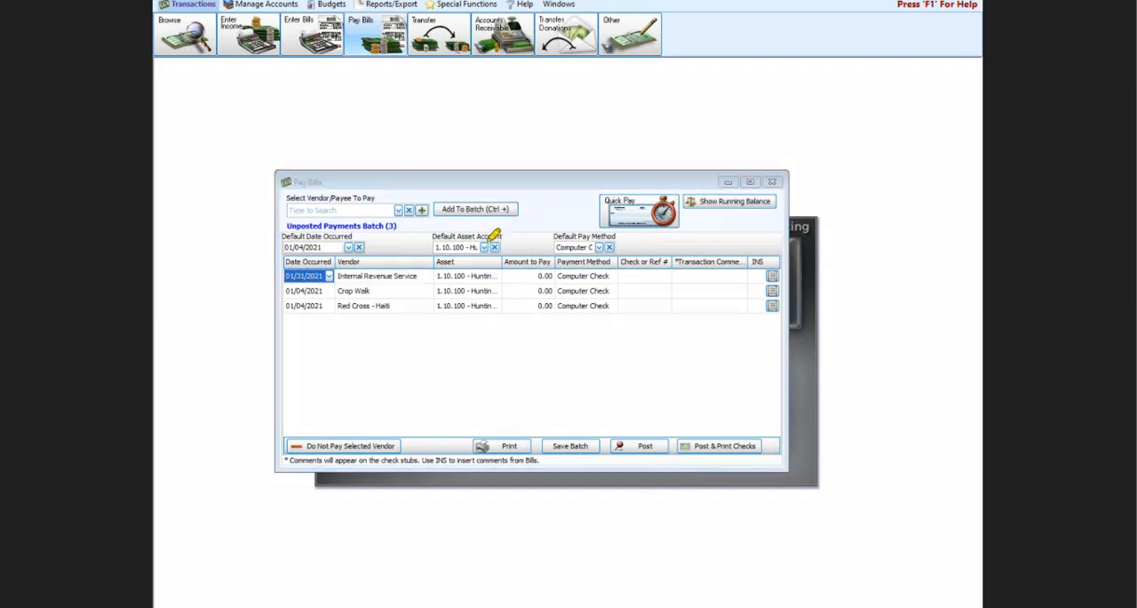
Step: Enter payment amounts of 2,202.72 for Internal Revenue Service, 465.00 for Crop Walk and 1,275.00 for Red Cross - Haiti, paying the IRS by EFT
mouse_move(493, 236)
mouse_down()
mouse_move(542, 238)
mouse_move(573, 289)
mouse_move(558, 322)
mouse_move(473, 338)
mouse_move(488, 223)
mouse_up()
click(539, 280)
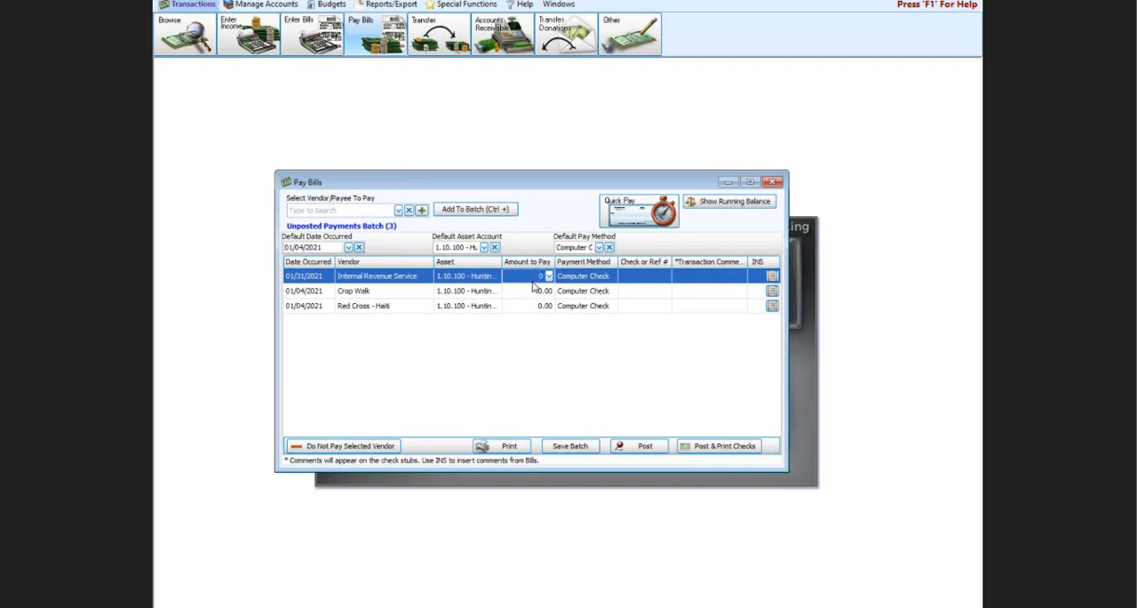
text(2201)
text(.7)
text(2)
click(524, 290)
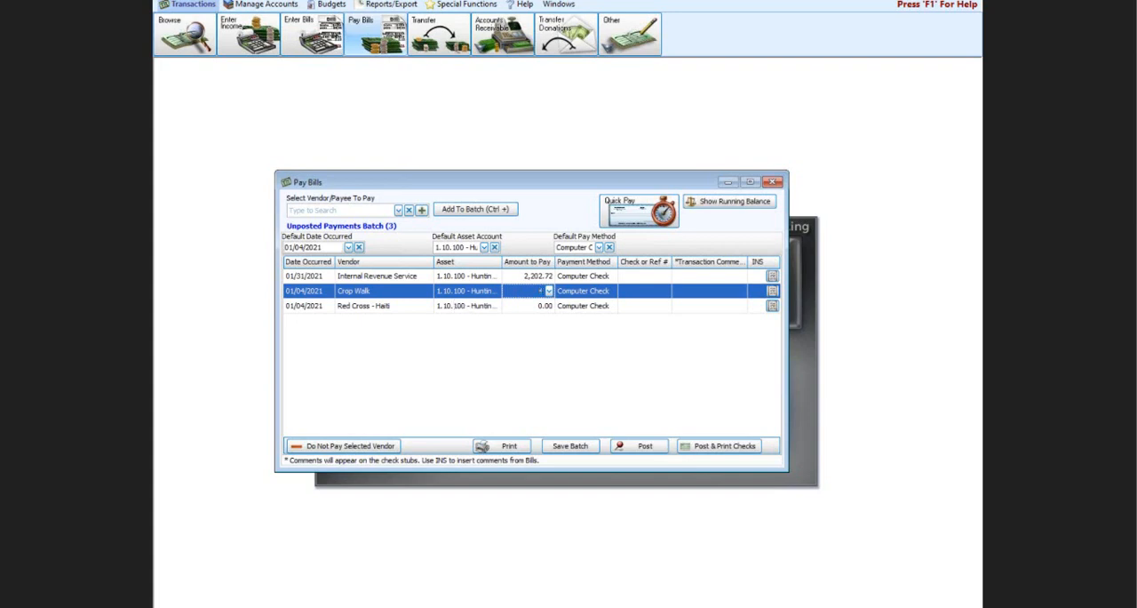
text(463)
click(533, 305)
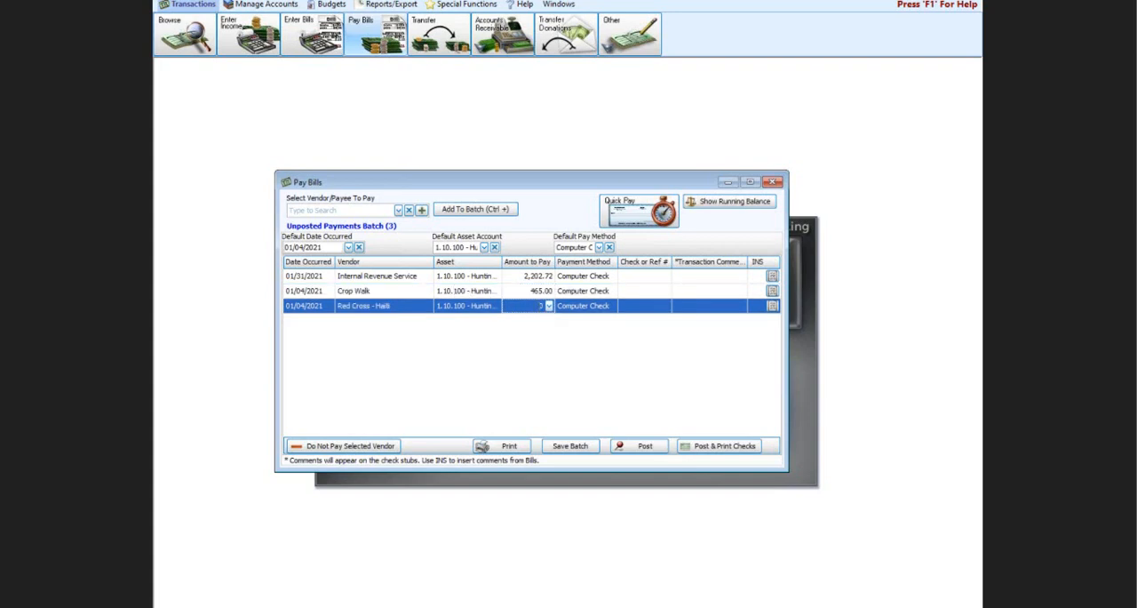
text(1275)
click(600, 279)
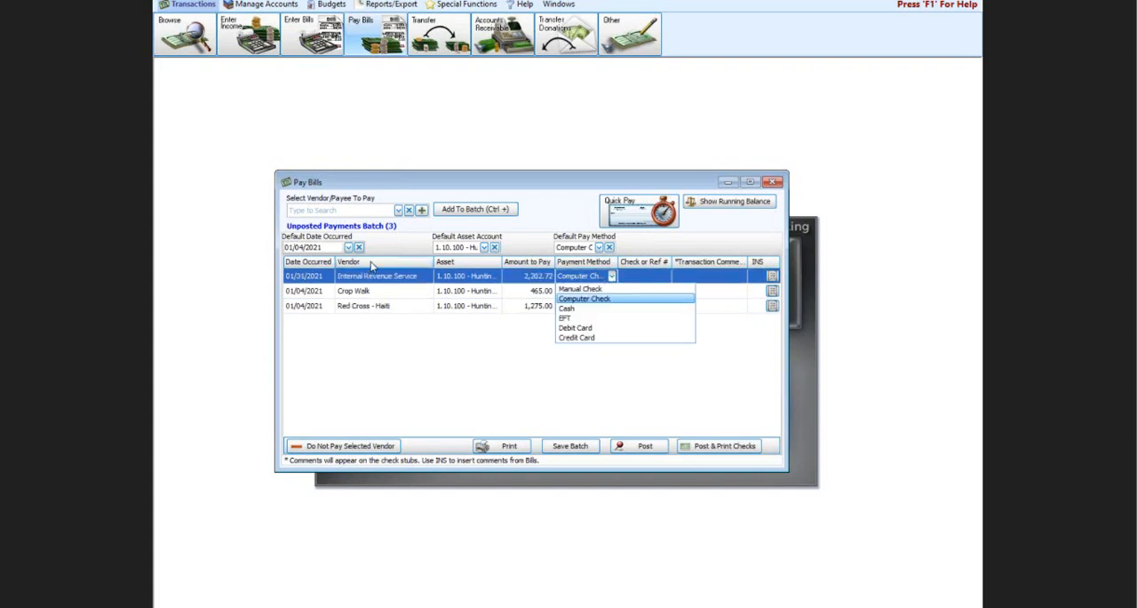
click(566, 320)
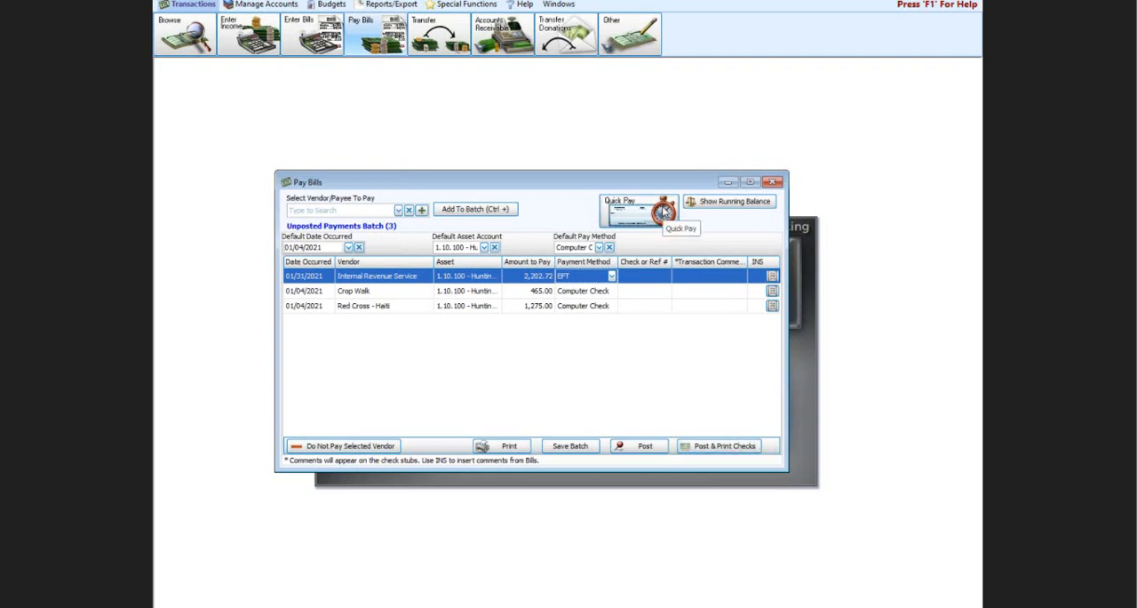
Step: Show the running balances for the payments batch and review each account's transaction effect, including 941 Taxes Payable
click(728, 203)
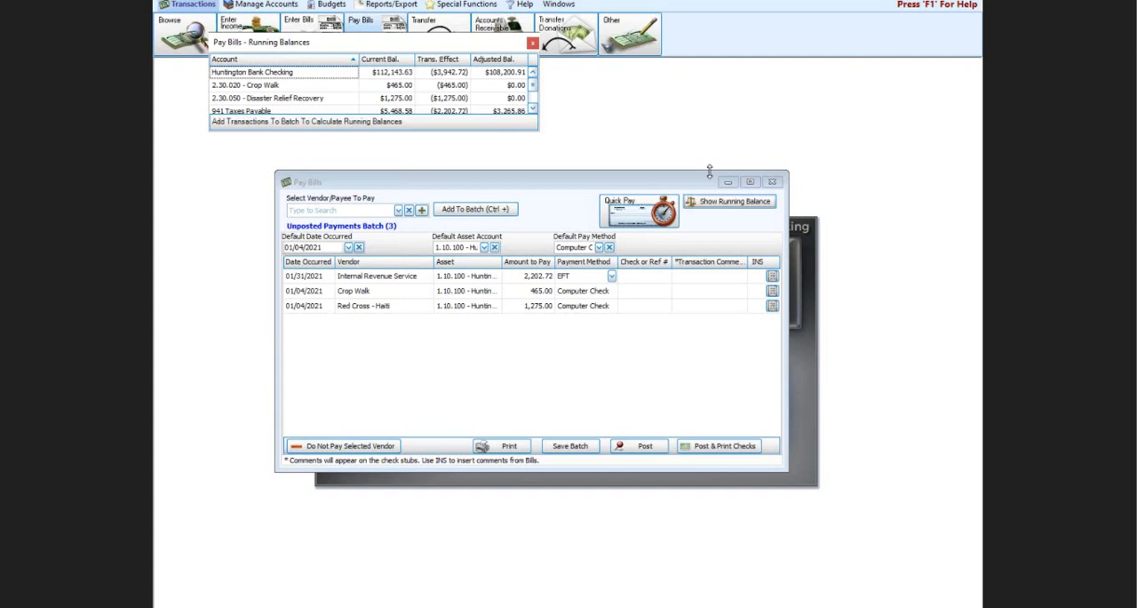
drag(394, 48, 488, 89)
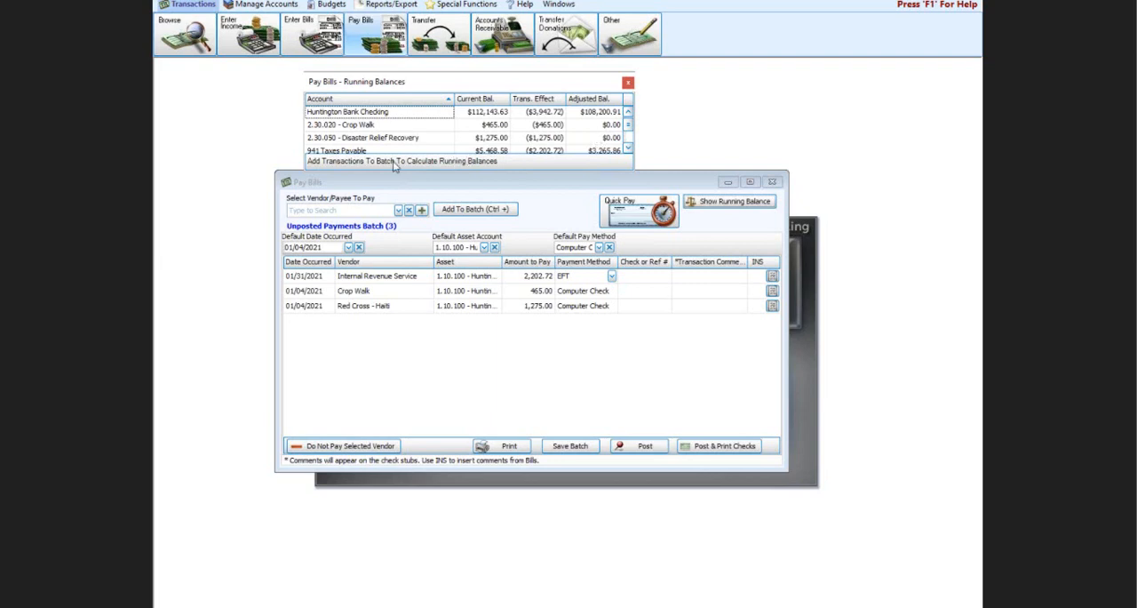
drag(564, 83, 575, 77)
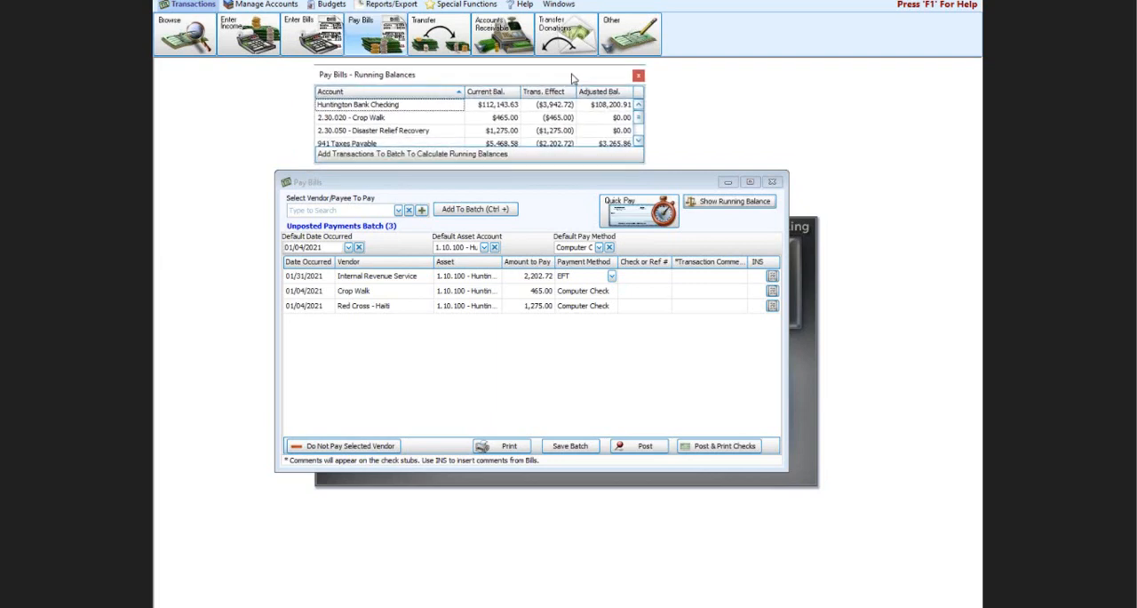
click(639, 143)
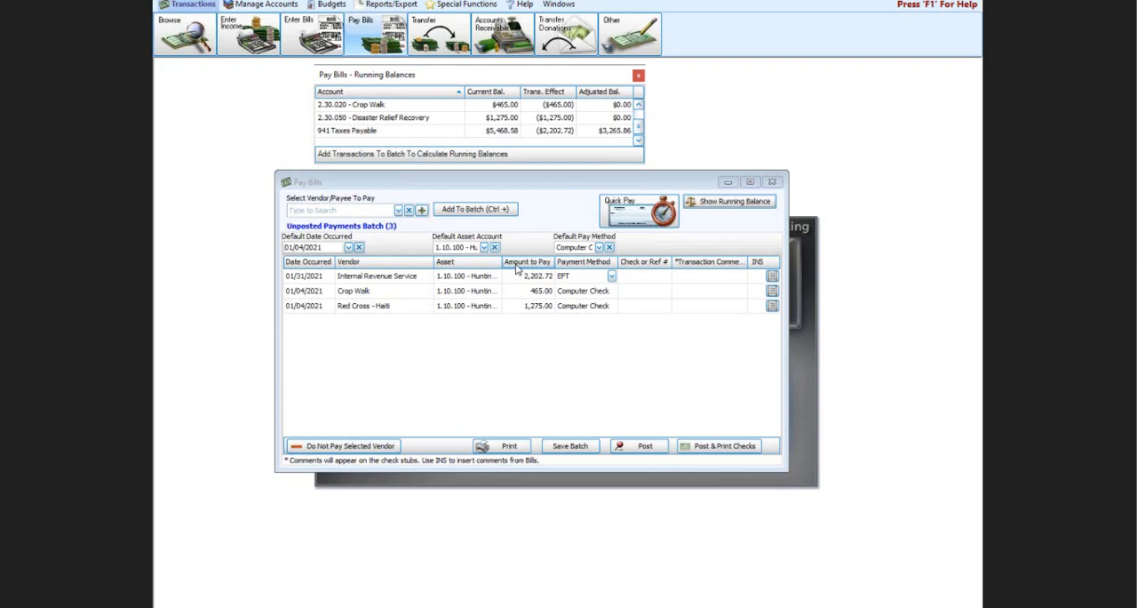
click(400, 276)
click(397, 296)
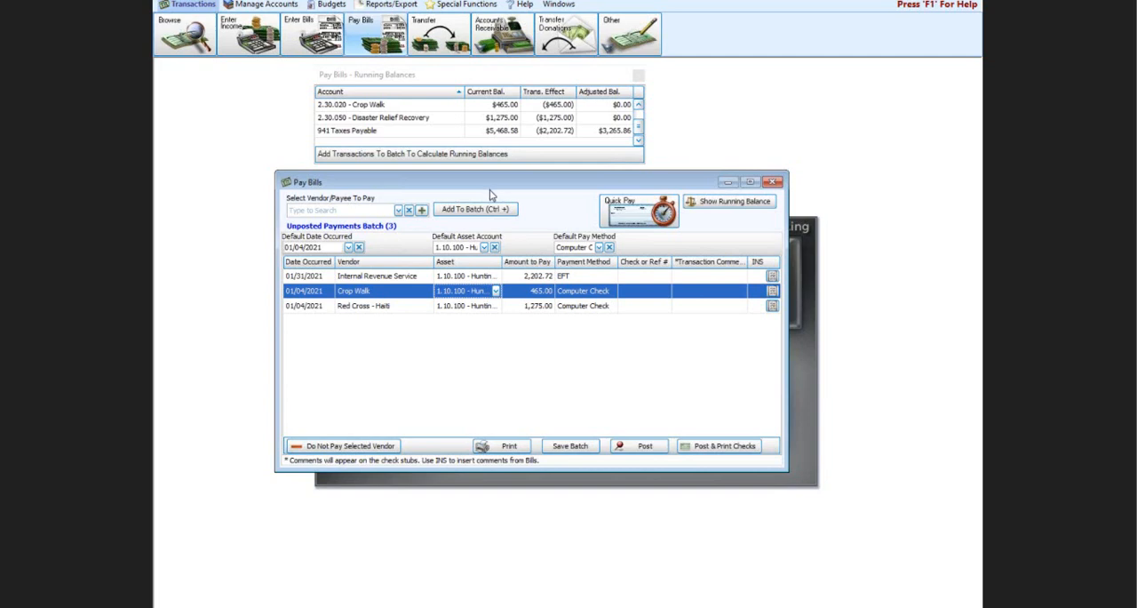
Step: Save the unposted payments batch and close Pay Bills
click(559, 449)
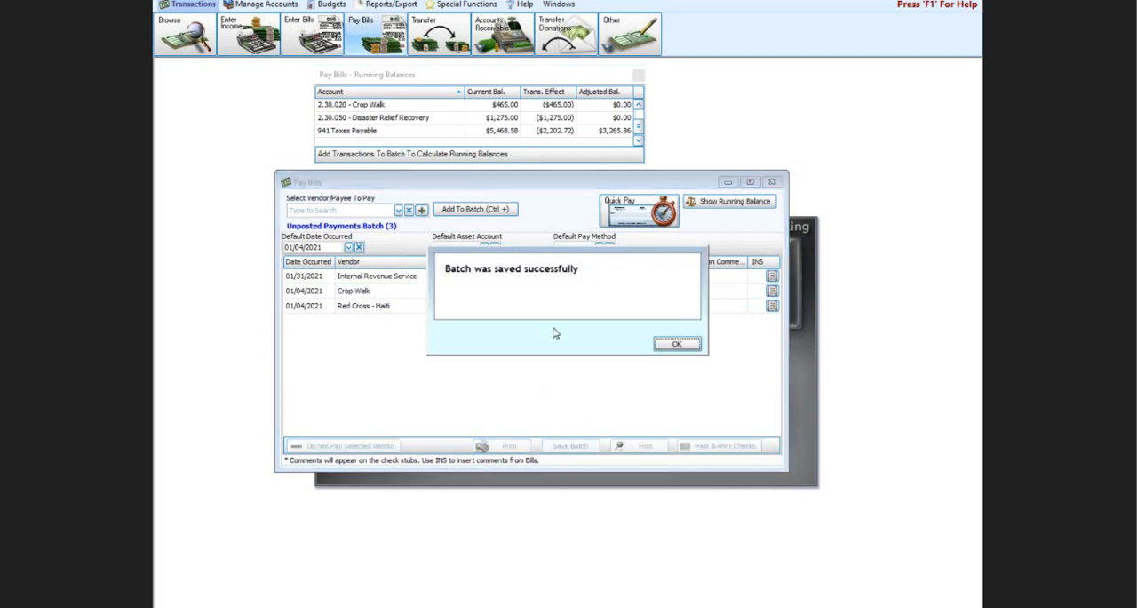
click(675, 345)
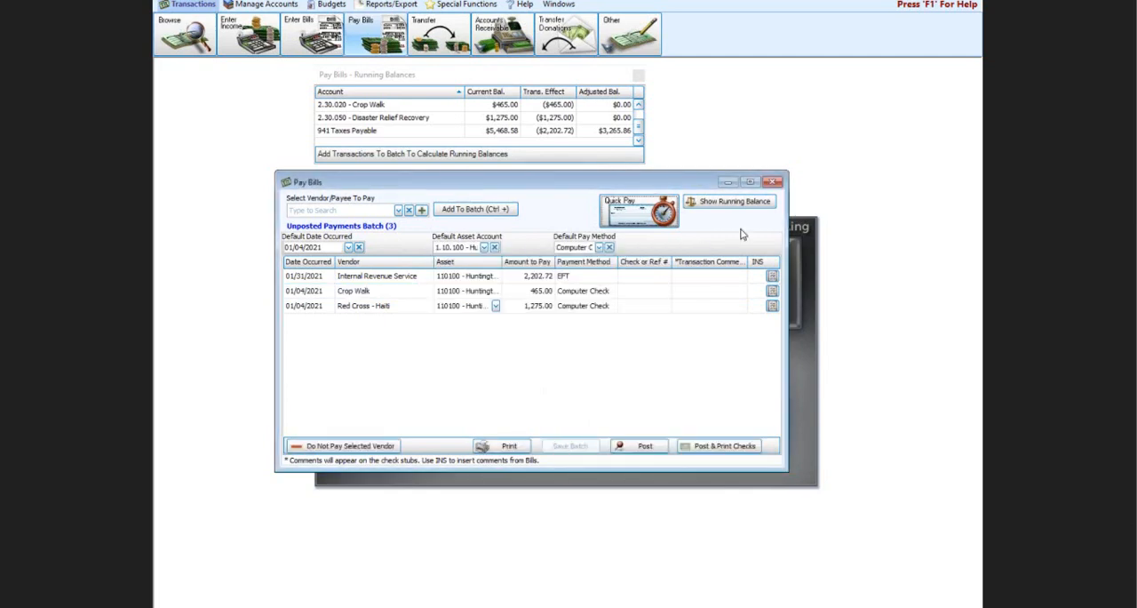
click(772, 182)
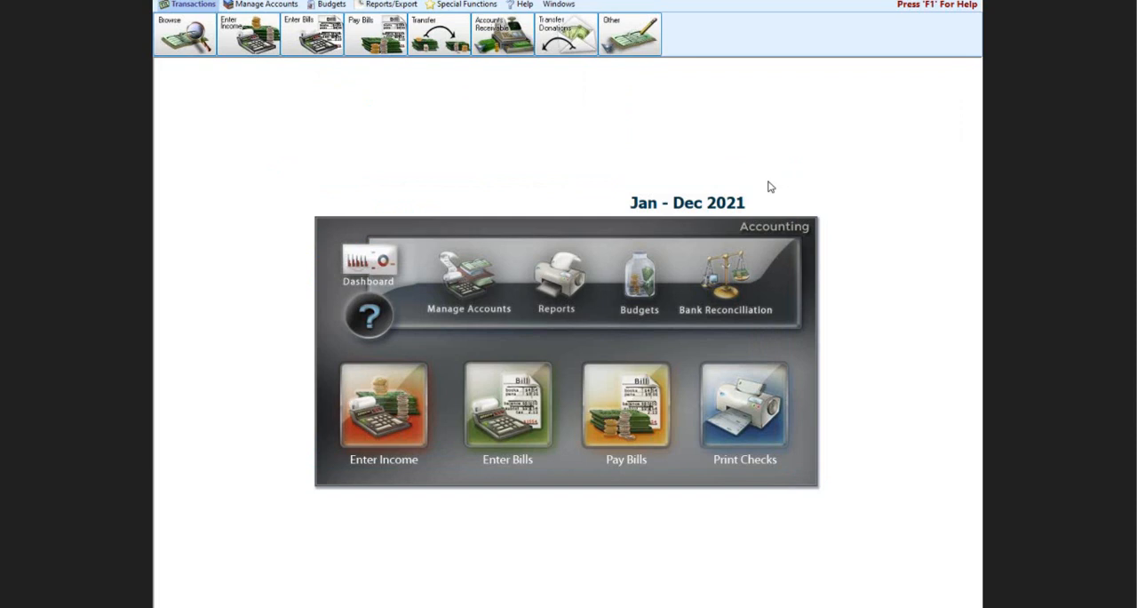
Step: Review the default account links for transferring donations, including Crop Walk and Flood giving, and close the transfer window
click(557, 39)
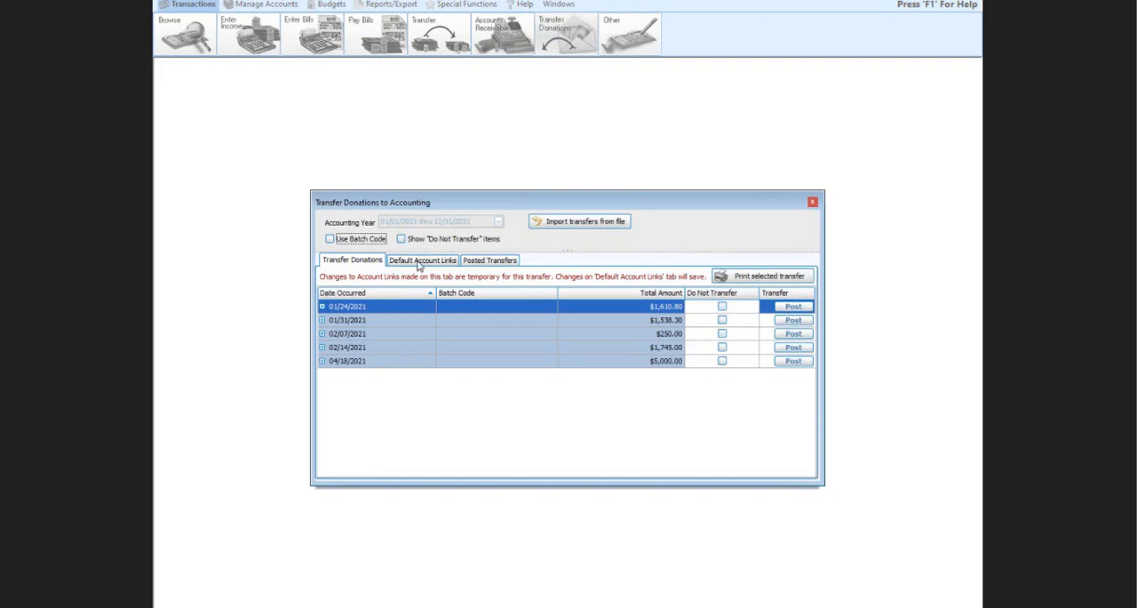
click(419, 263)
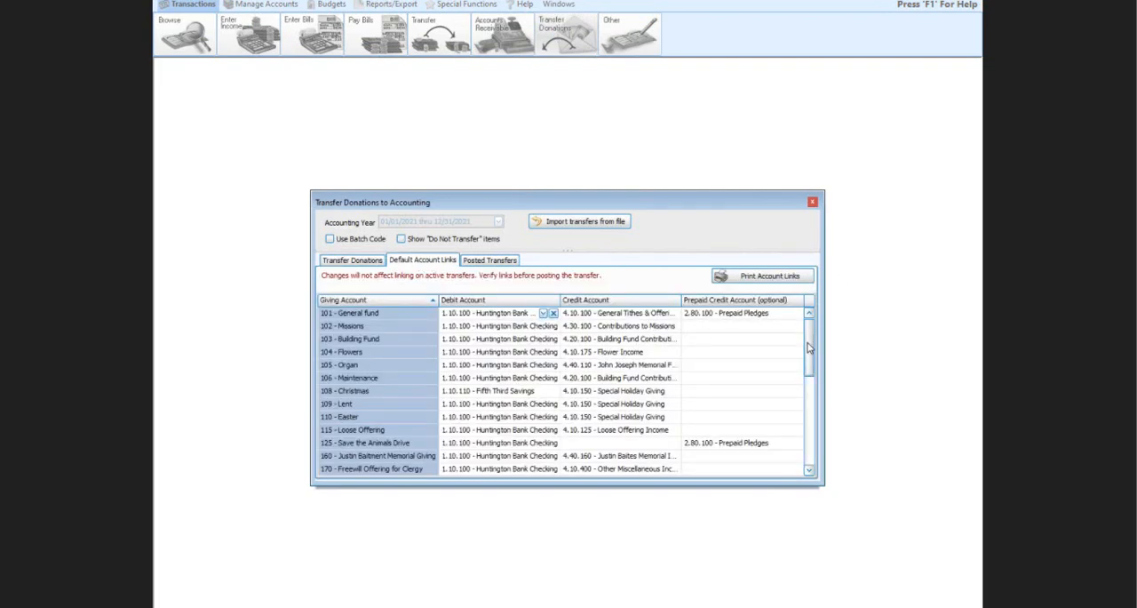
drag(809, 347, 820, 392)
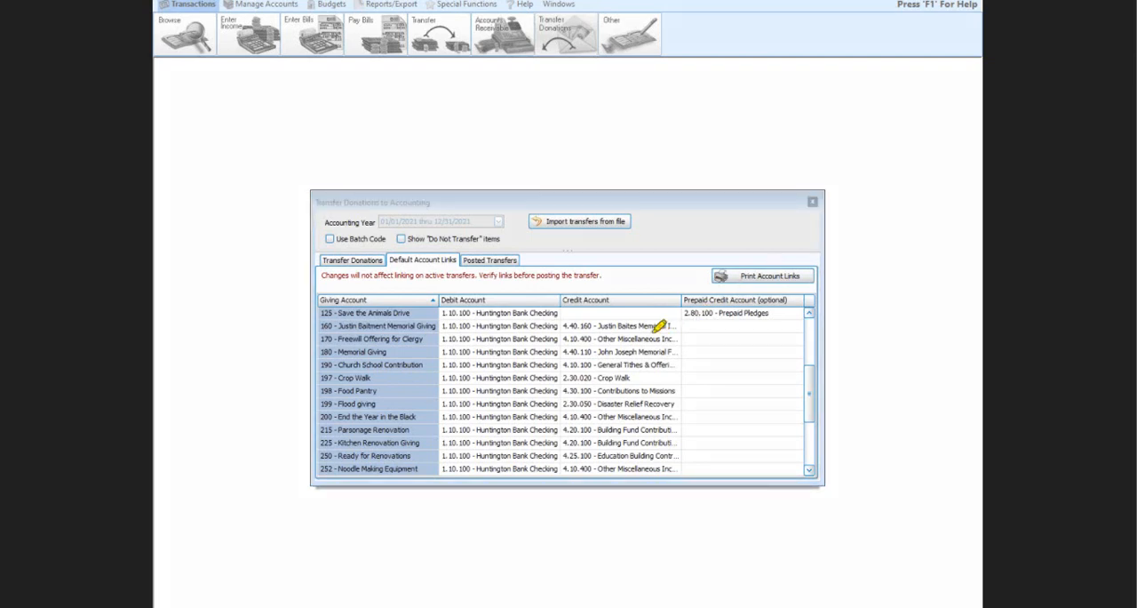
mouse_move(542, 364)
mouse_down()
mouse_move(711, 356)
mouse_move(699, 378)
mouse_move(622, 389)
mouse_move(546, 366)
mouse_up()
click(812, 204)
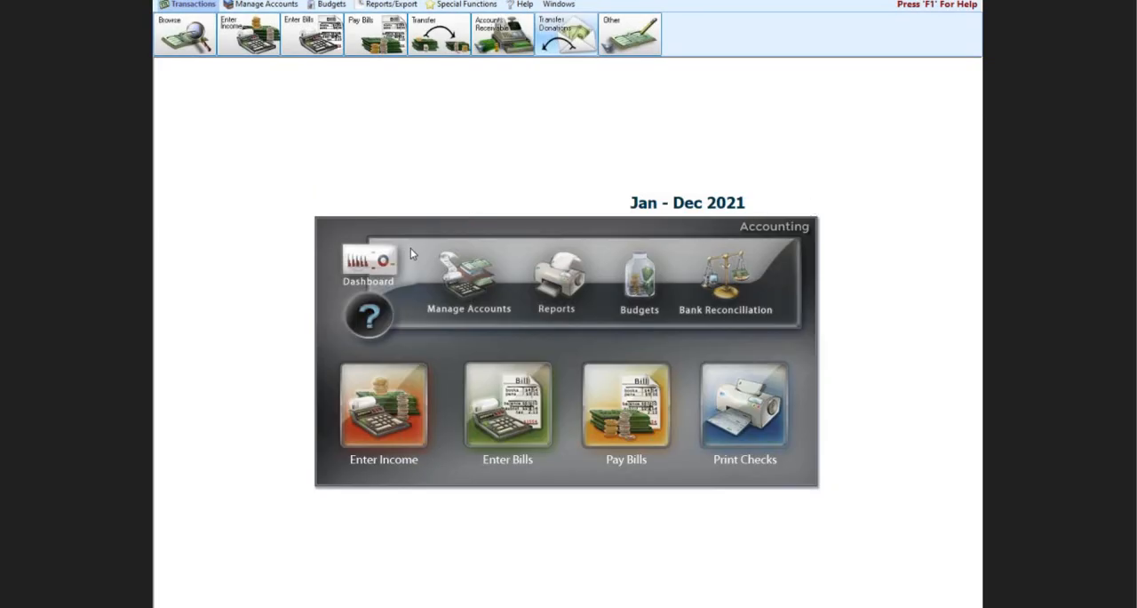
Step: Check the vendor assigned to the Disaster Relief Recovery pass-through account in the chart of accounts, and close the chart
click(472, 275)
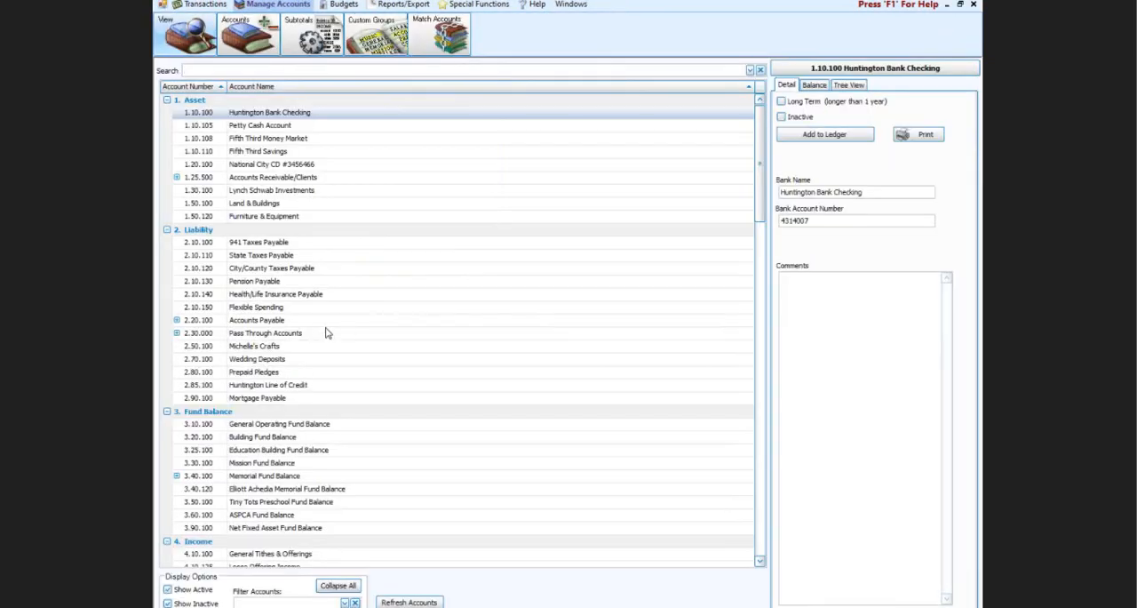
click(335, 586)
click(167, 112)
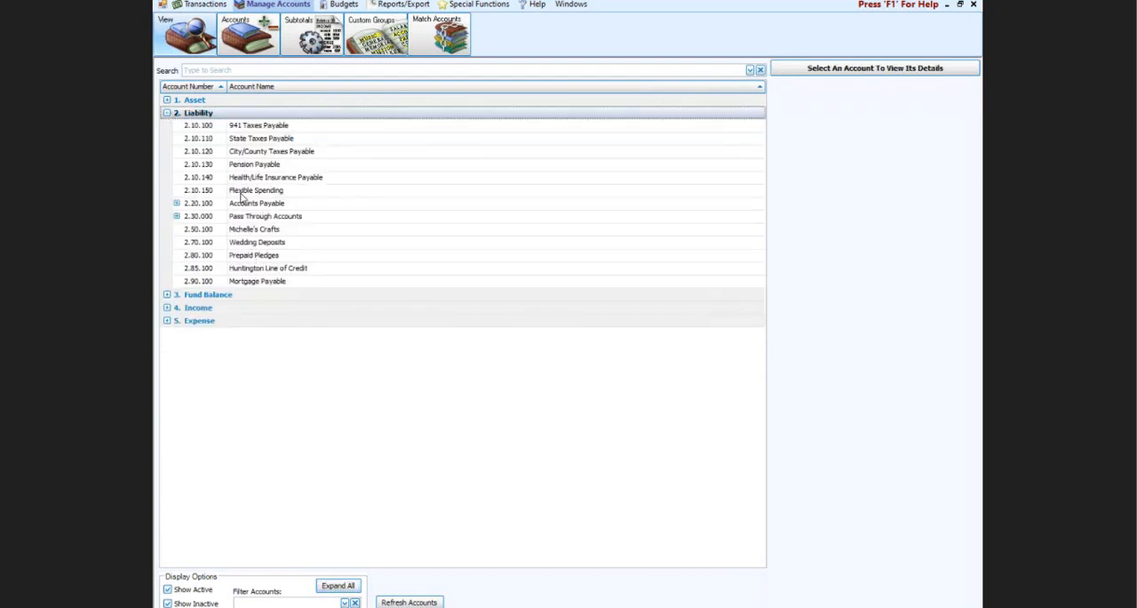
click(177, 216)
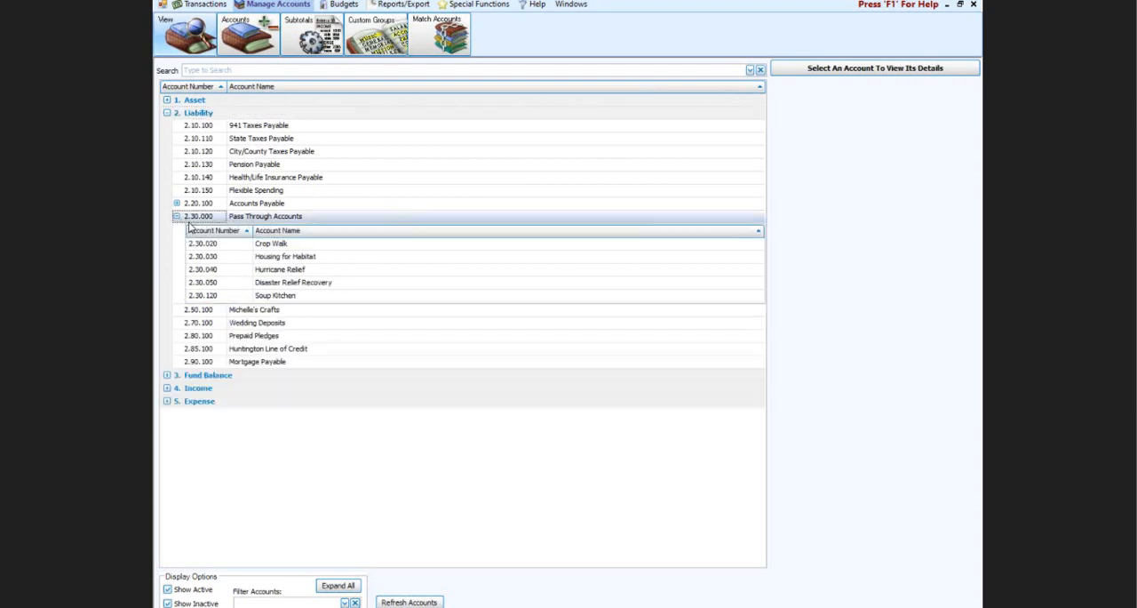
click(270, 283)
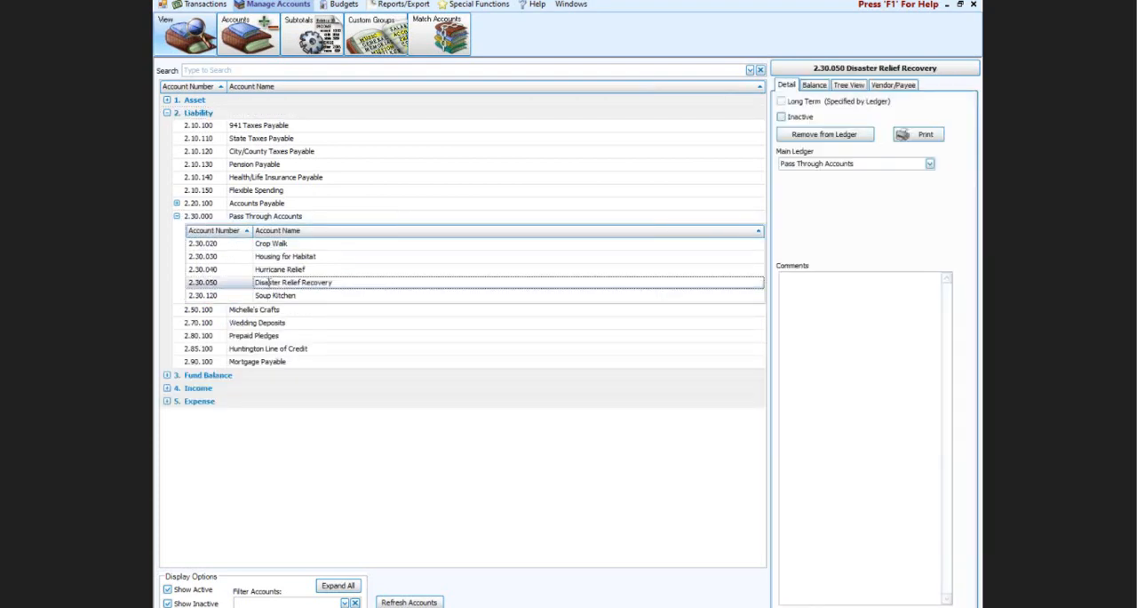
click(903, 86)
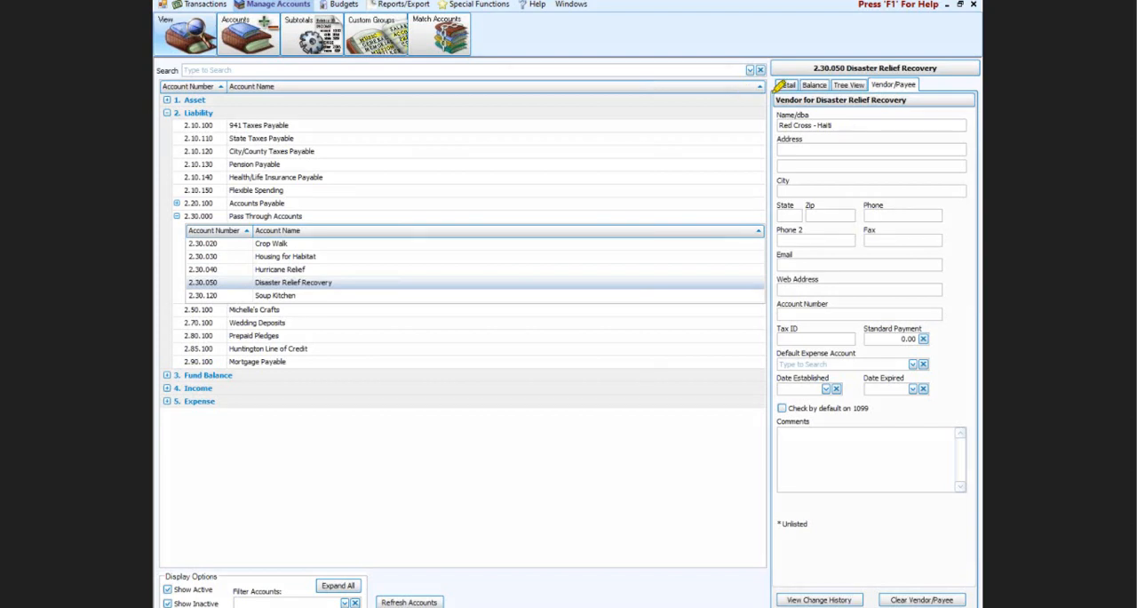
mouse_move(779, 86)
mouse_down()
mouse_move(886, 89)
mouse_move(866, 165)
mouse_move(754, 127)
mouse_move(828, 80)
mouse_up()
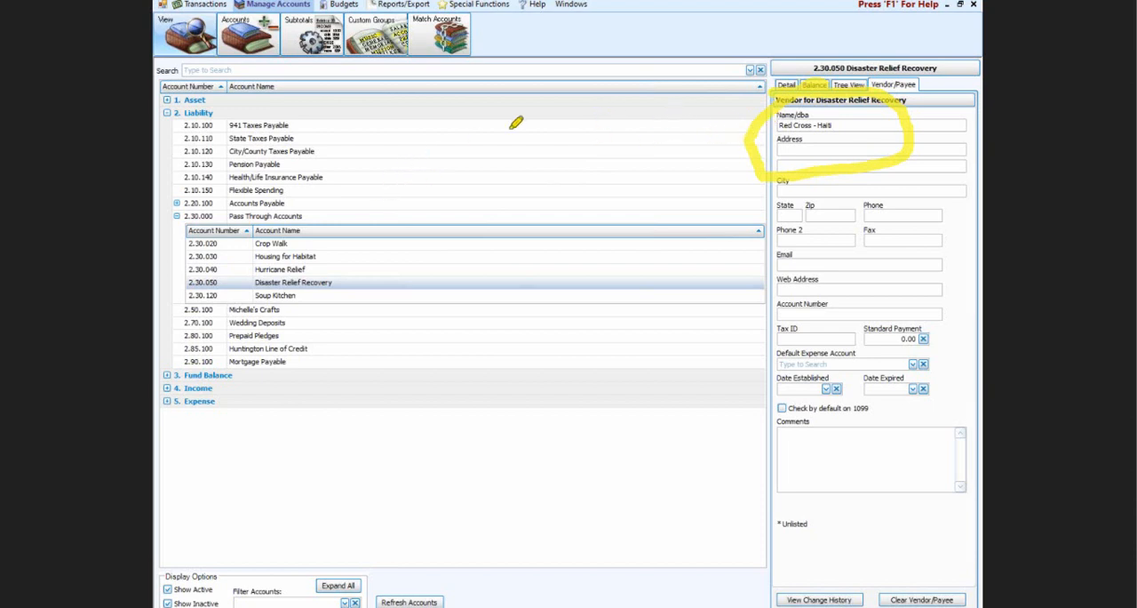
drag(515, 125, 734, 133)
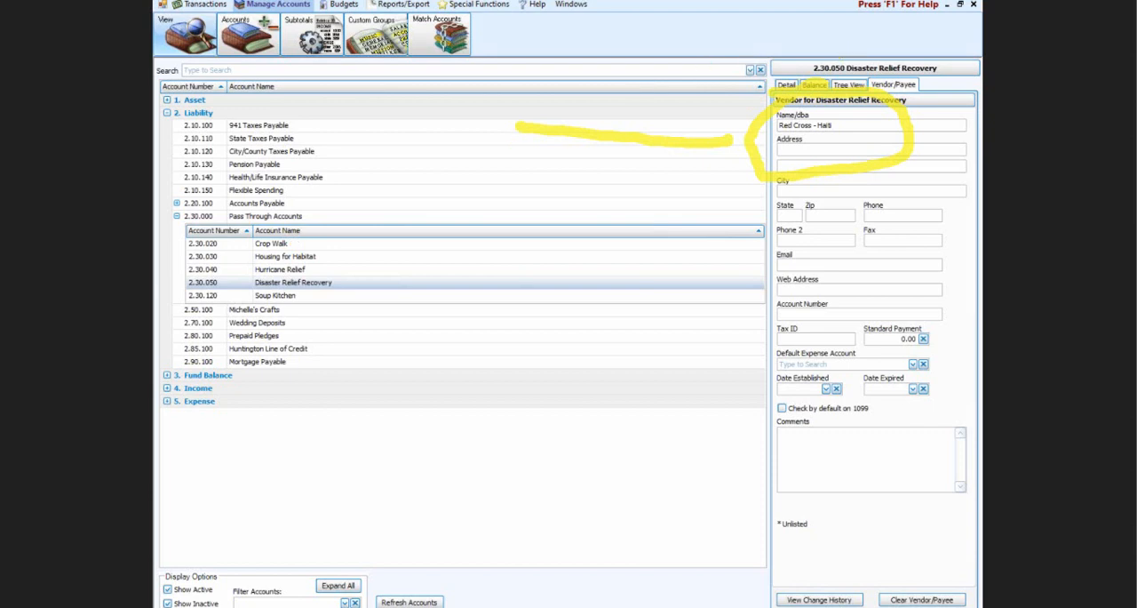
key(Escape)
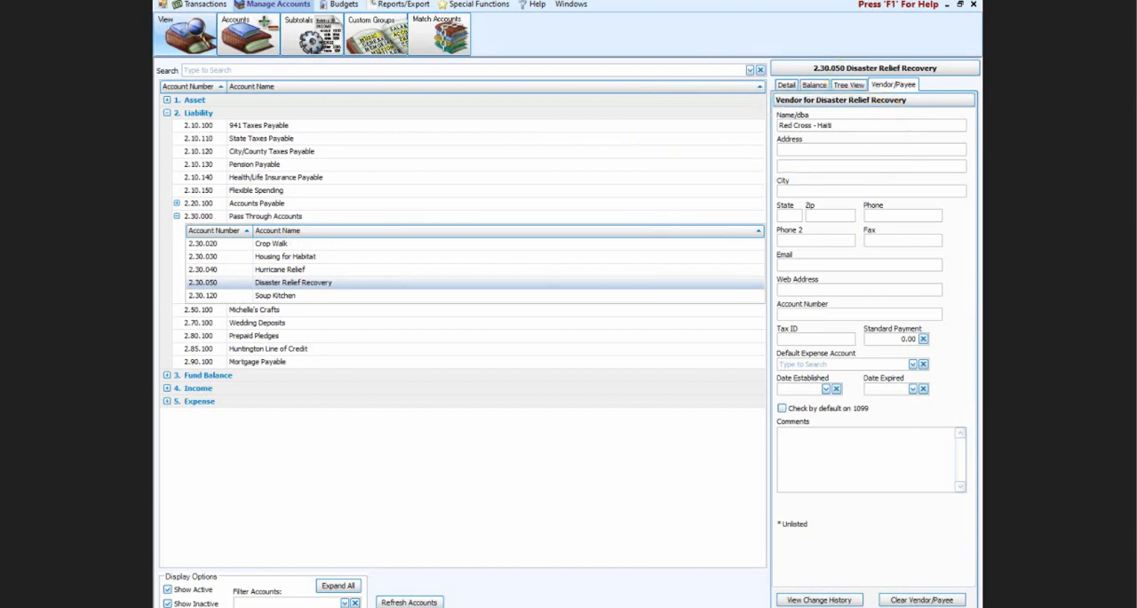
click(974, 5)
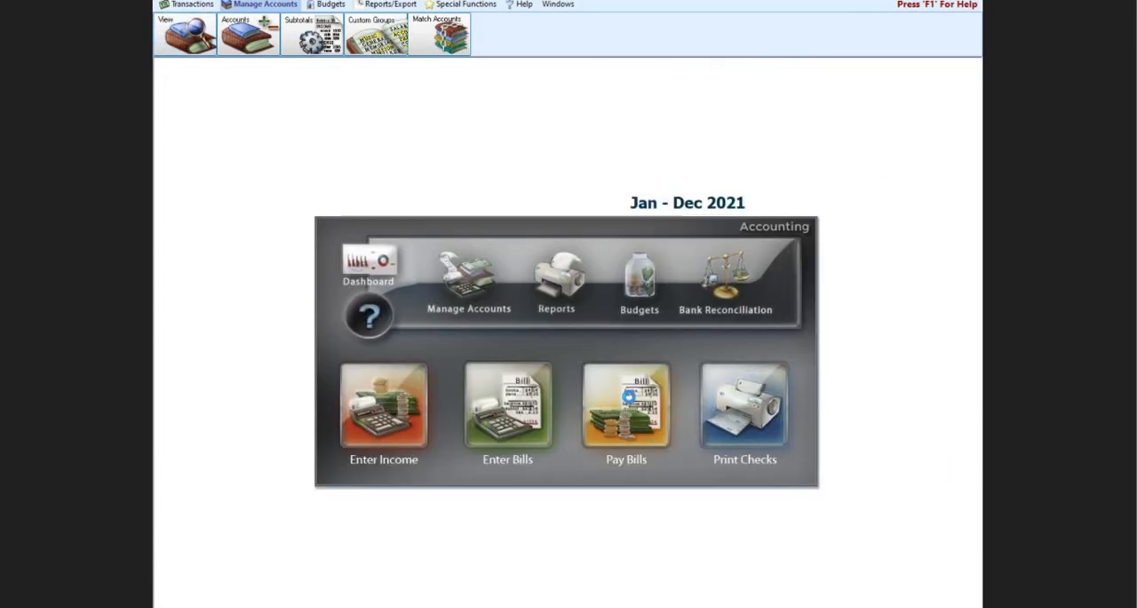
Step: Reopen the saved payments batch in Pay Bills, post it without printing the transactions, and close the running balances and Pay Bills
click(630, 398)
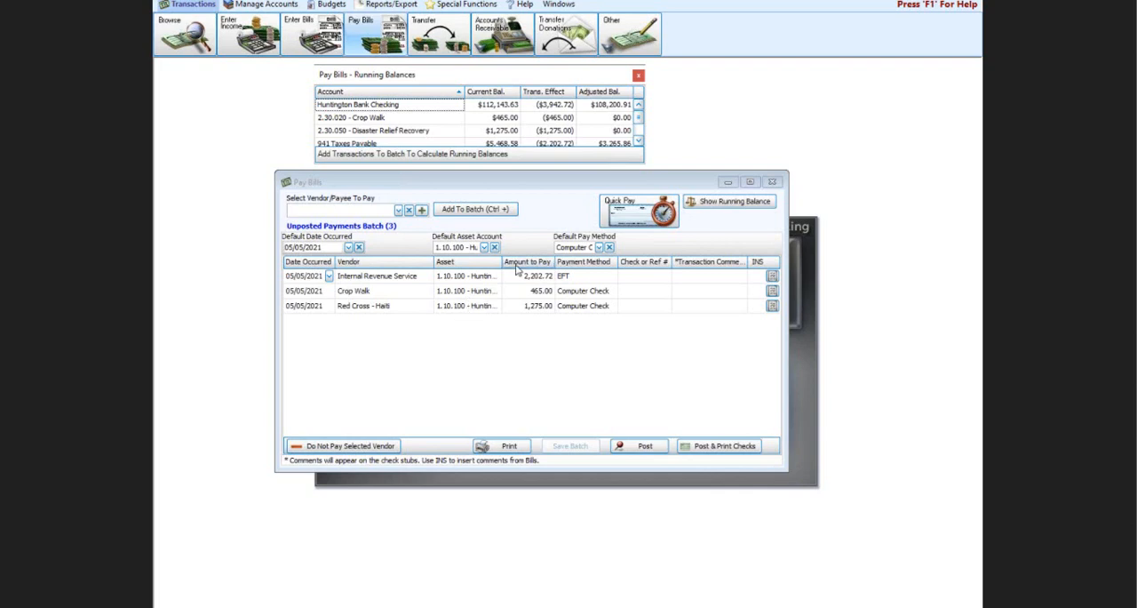
click(645, 447)
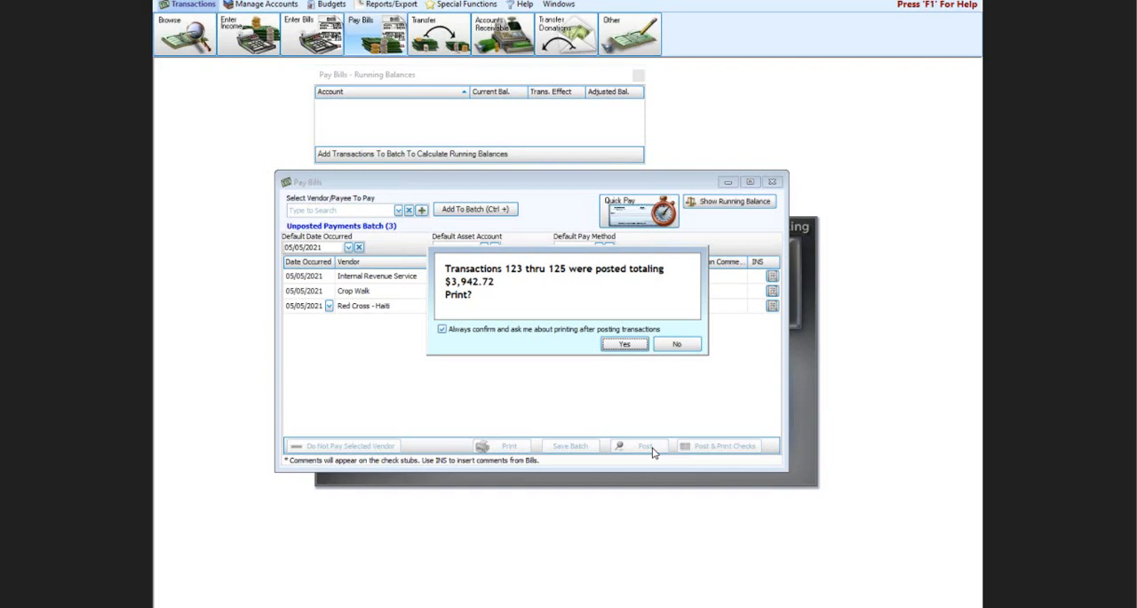
click(676, 346)
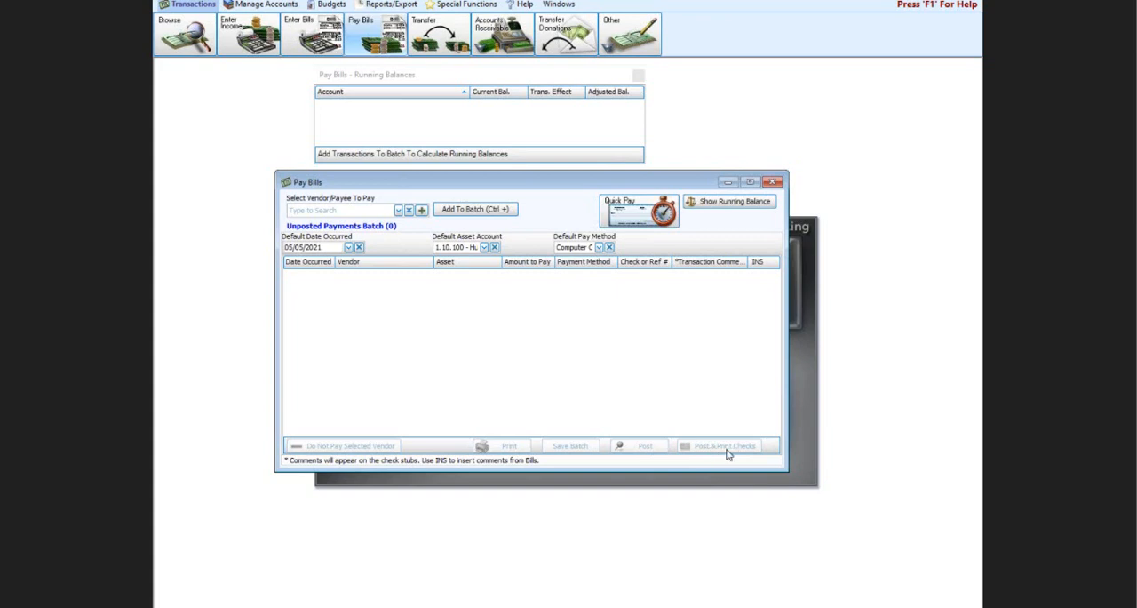
click(638, 74)
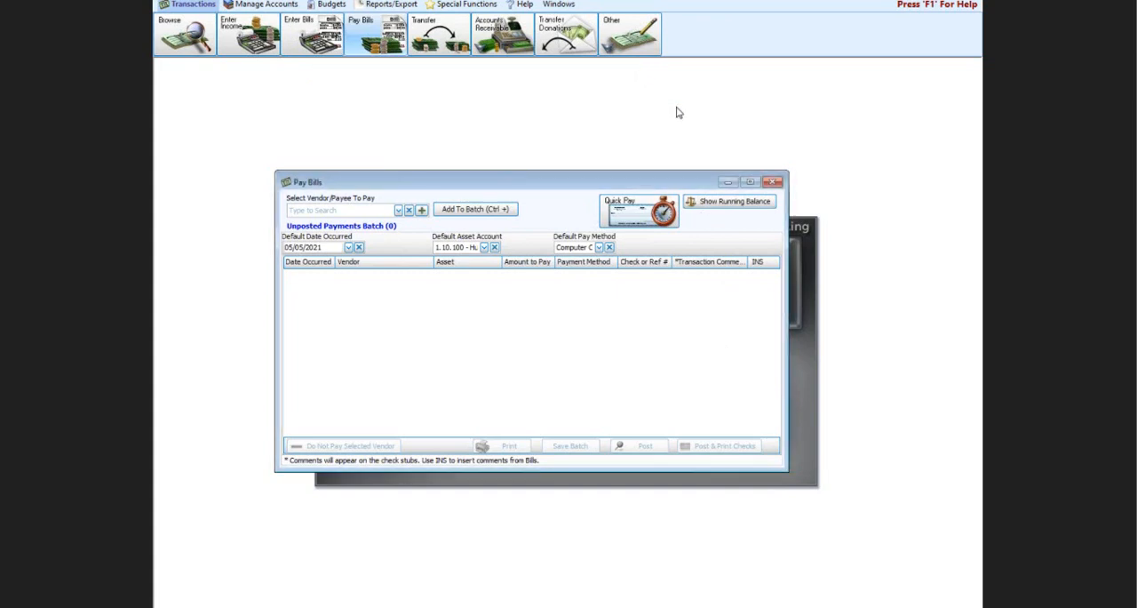
click(771, 182)
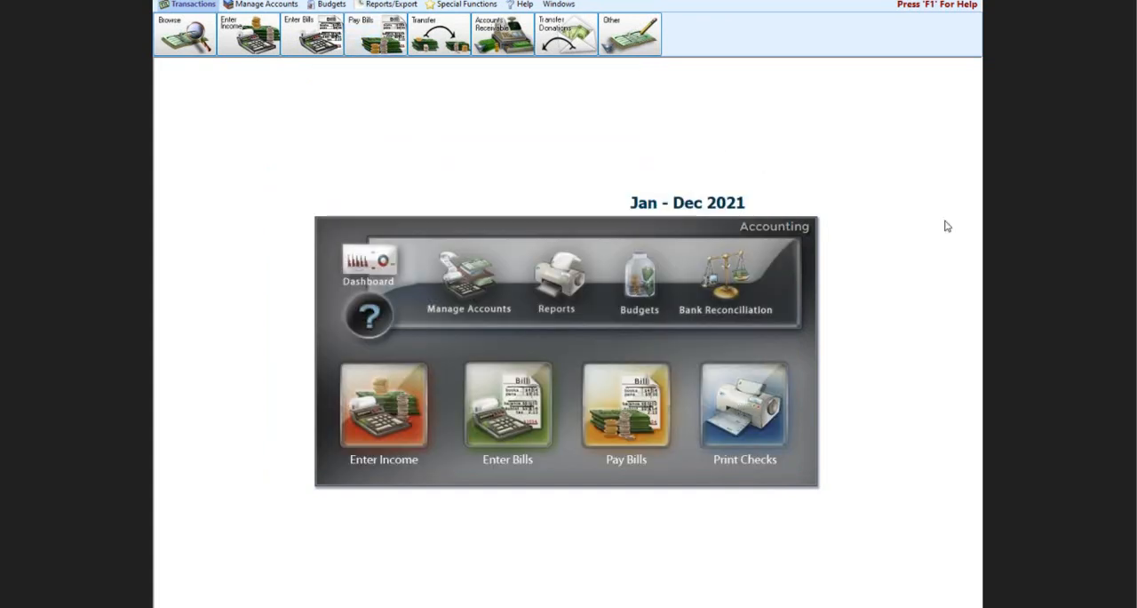
Step: Open Print Checks and choose the [Template] Stub-Check-Stub layout, keeping Huntington Bank Checking as the asset account
click(768, 400)
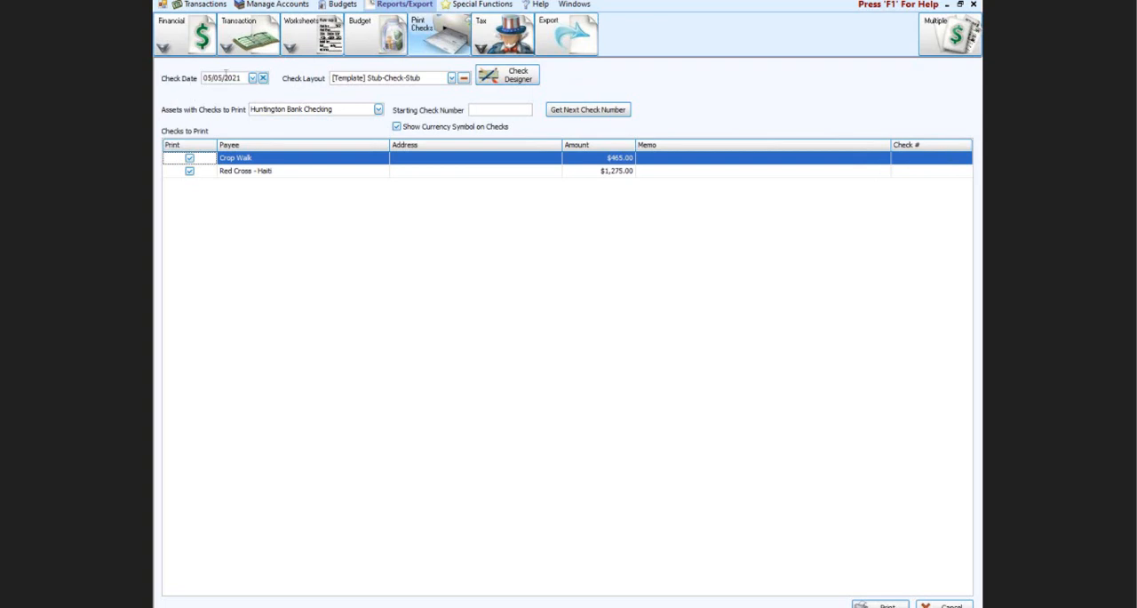
click(218, 78)
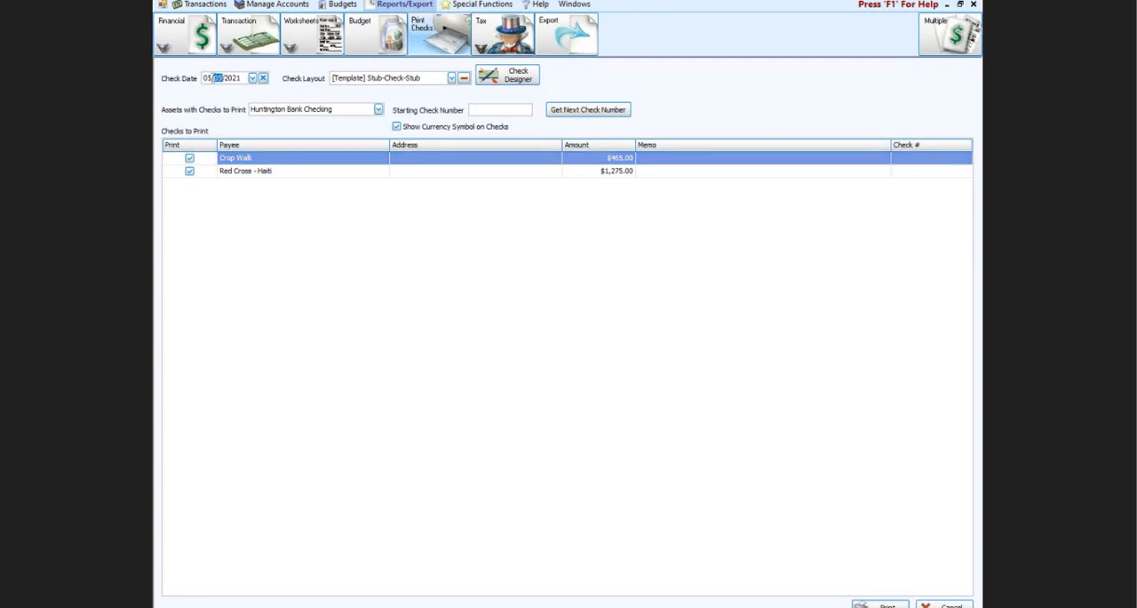
click(451, 78)
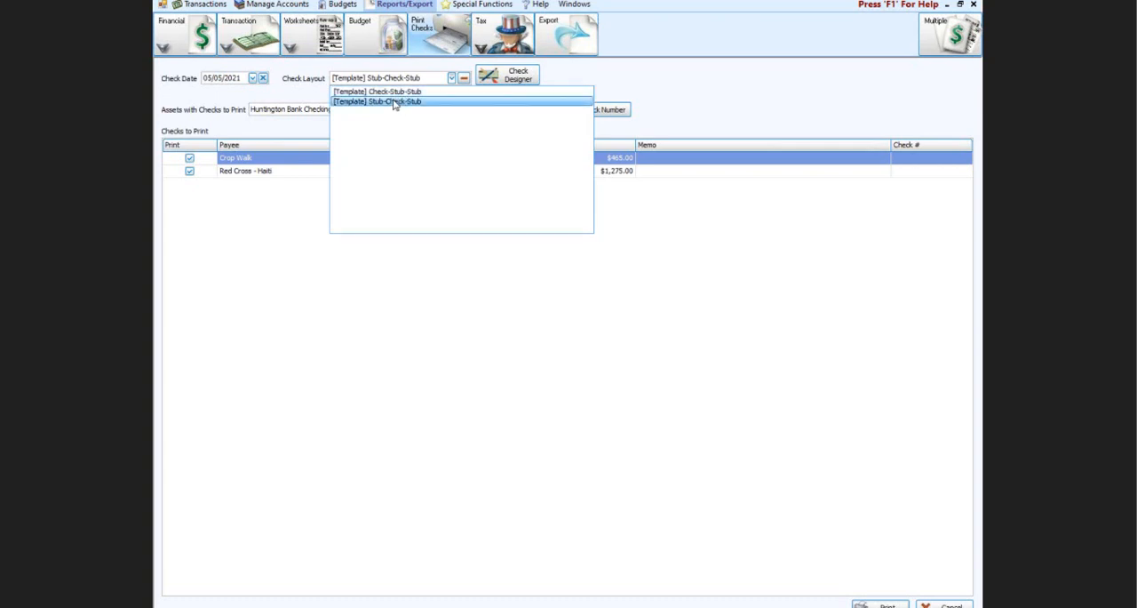
click(635, 89)
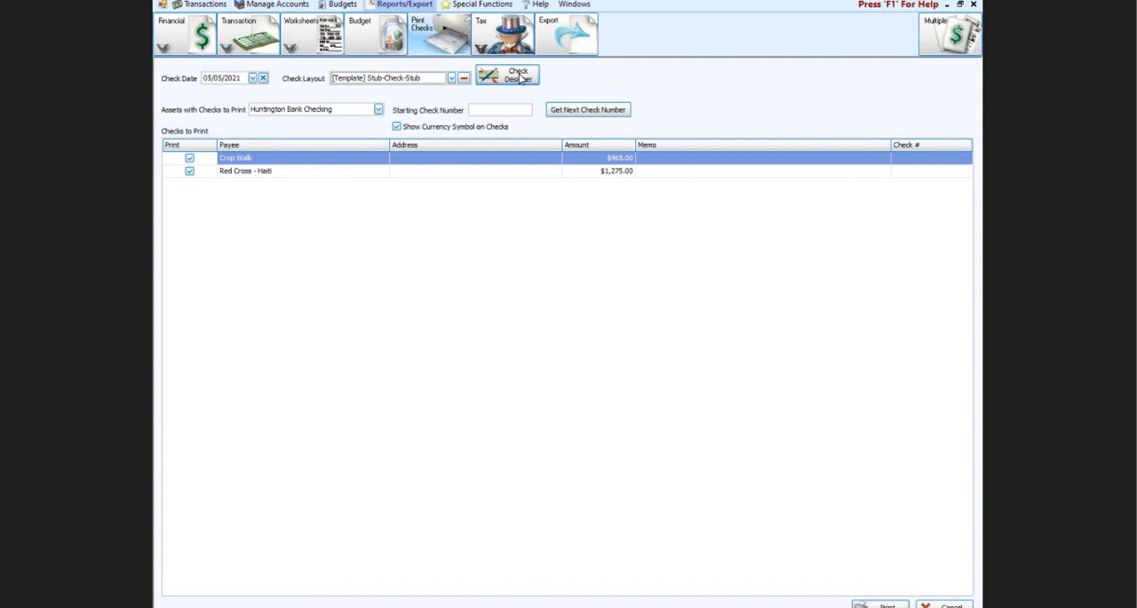
click(453, 78)
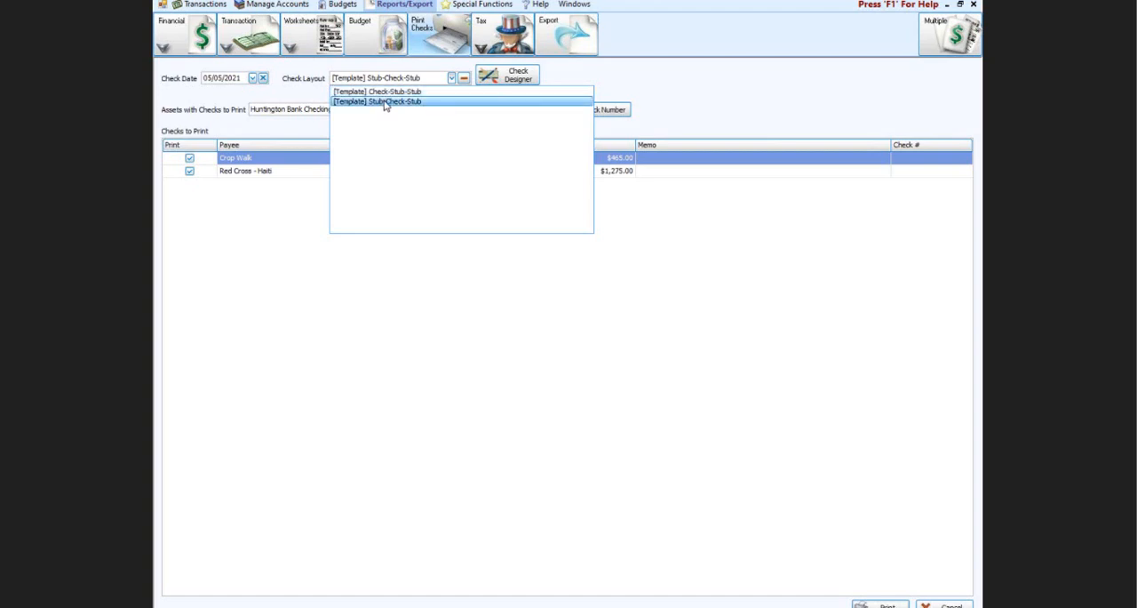
click(386, 101)
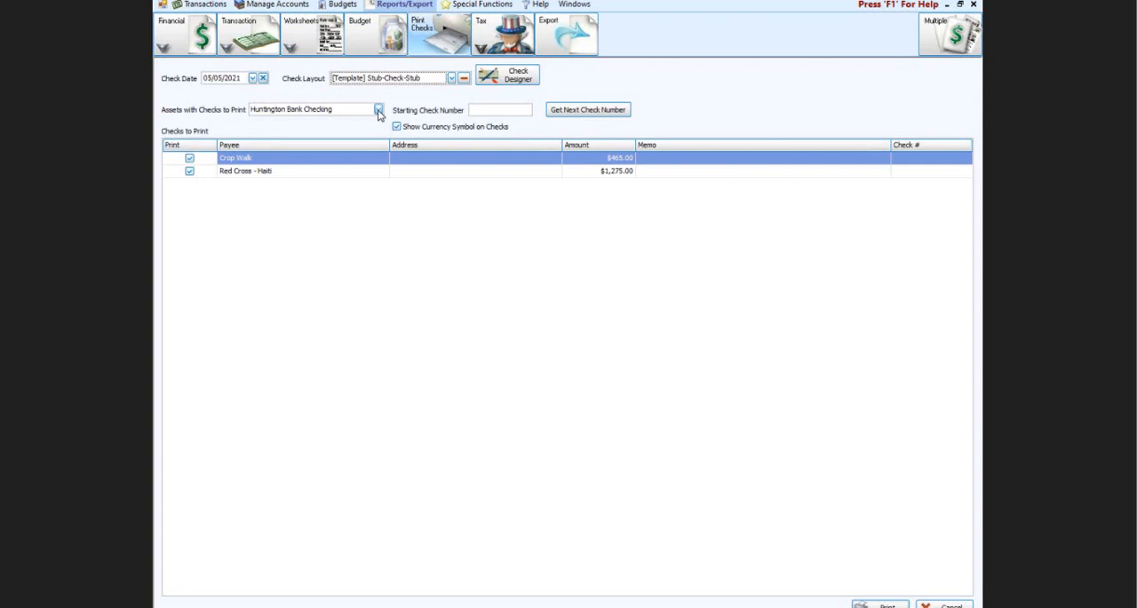
click(378, 111)
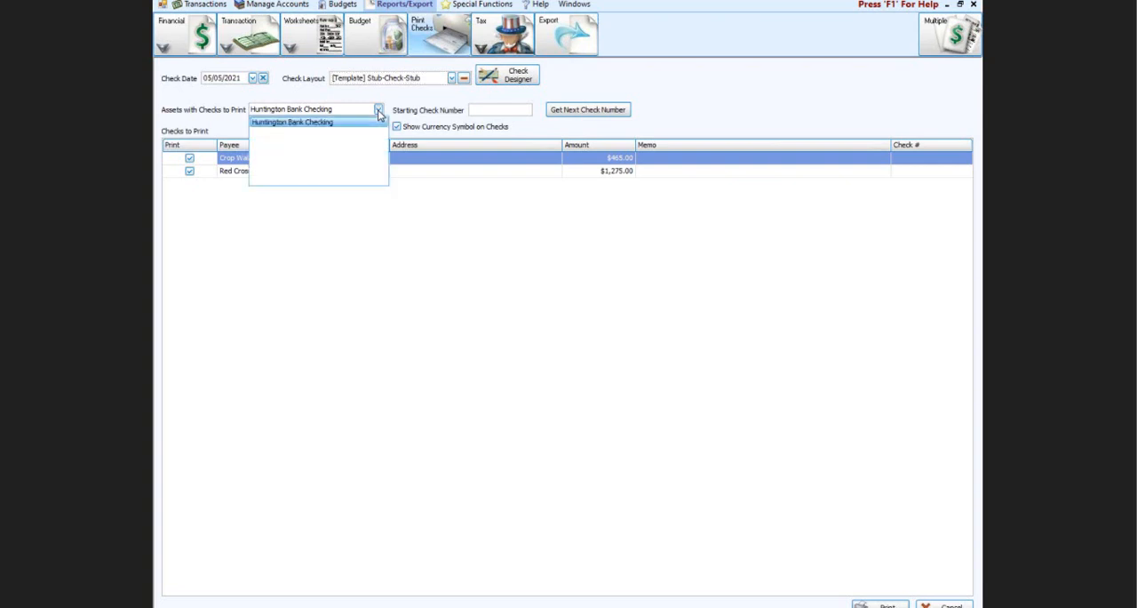
click(379, 111)
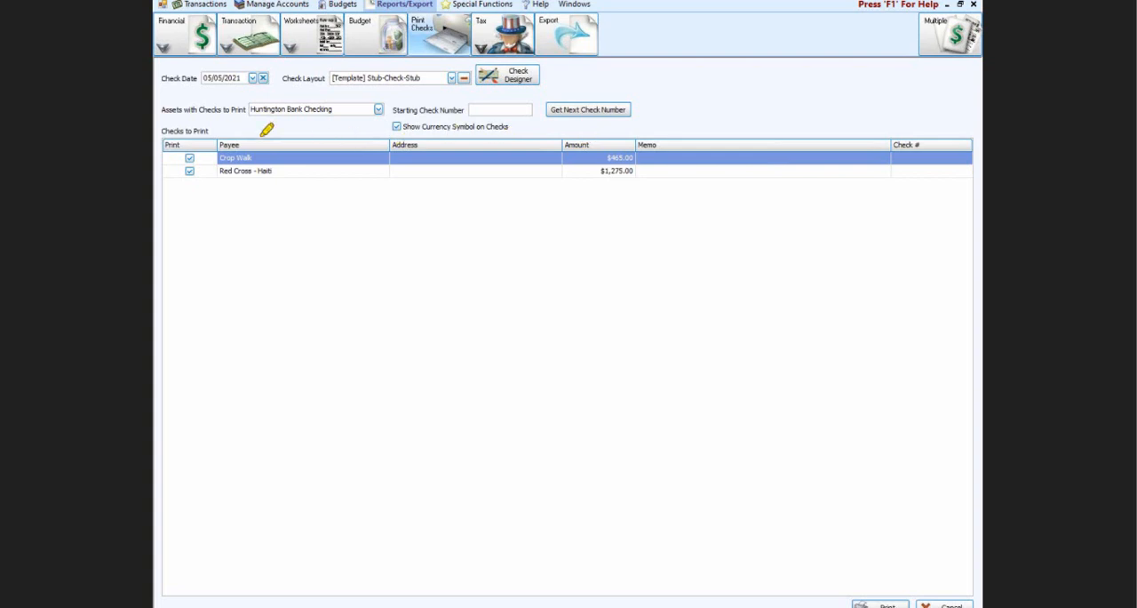
Step: Set the starting check number to 4567 and preview the Crop Walk and Red Cross - Haiti checks
mouse_move(164, 130)
mouse_down()
mouse_move(249, 143)
mouse_move(219, 186)
mouse_move(161, 169)
mouse_move(176, 132)
mouse_move(189, 131)
mouse_up()
click(189, 170)
text(4567)
click(880, 604)
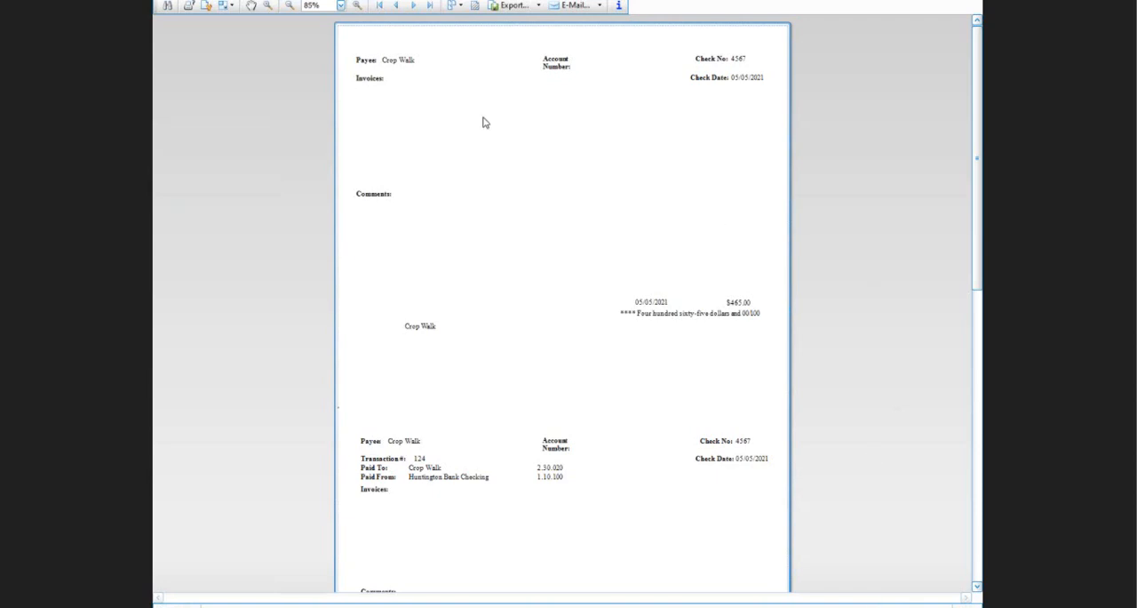
Step: Try to print all the check pages with Microsoft Print to PDF, and cancel saving the output file
click(187, 8)
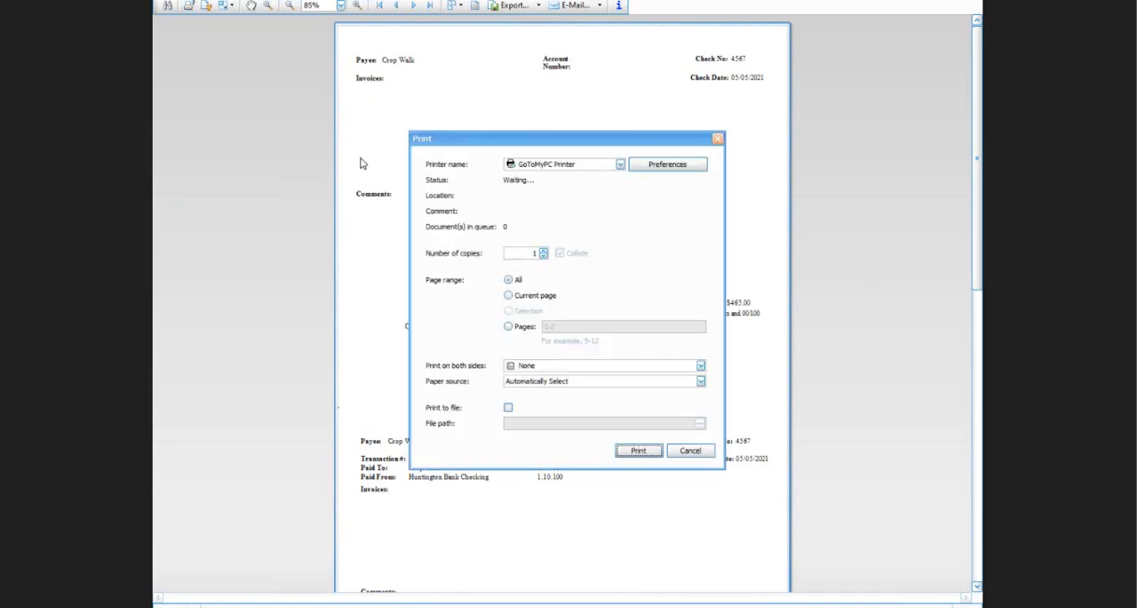
click(620, 166)
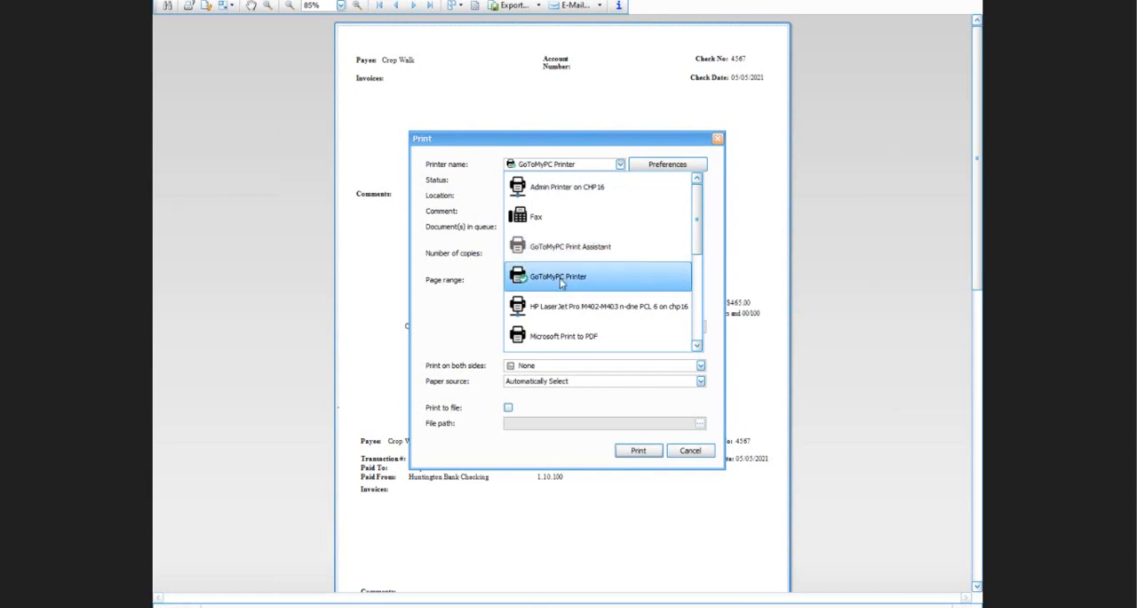
click(561, 336)
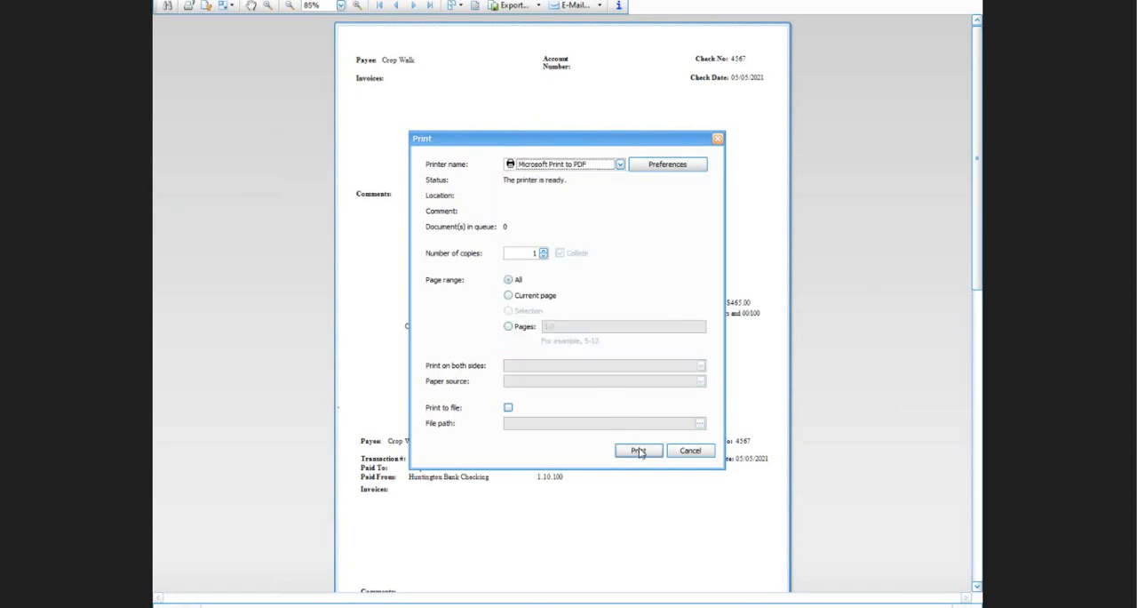
click(639, 450)
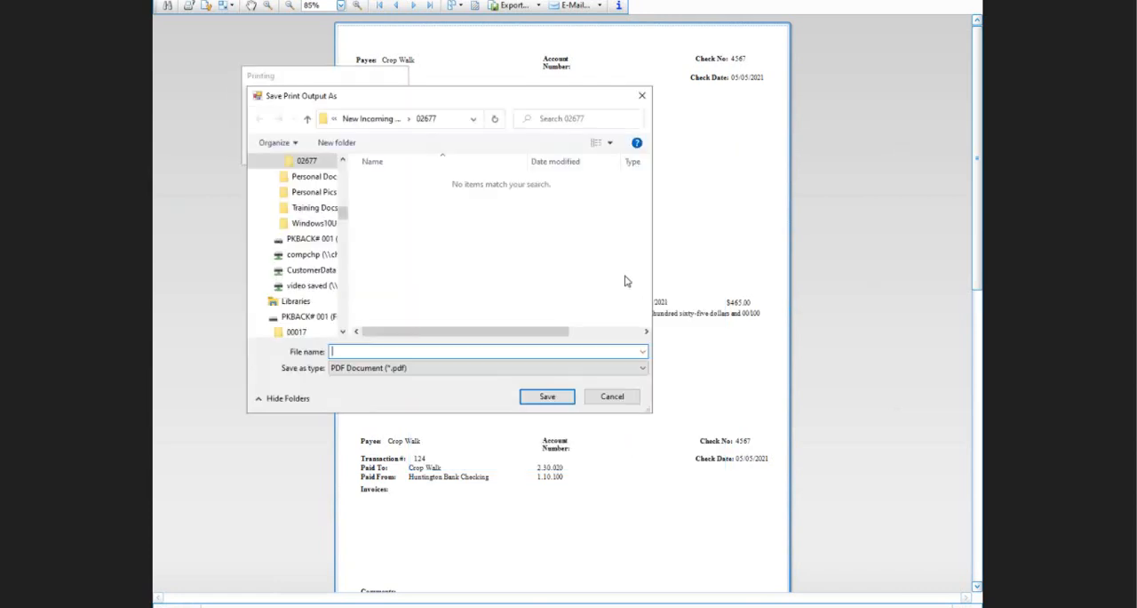
click(612, 397)
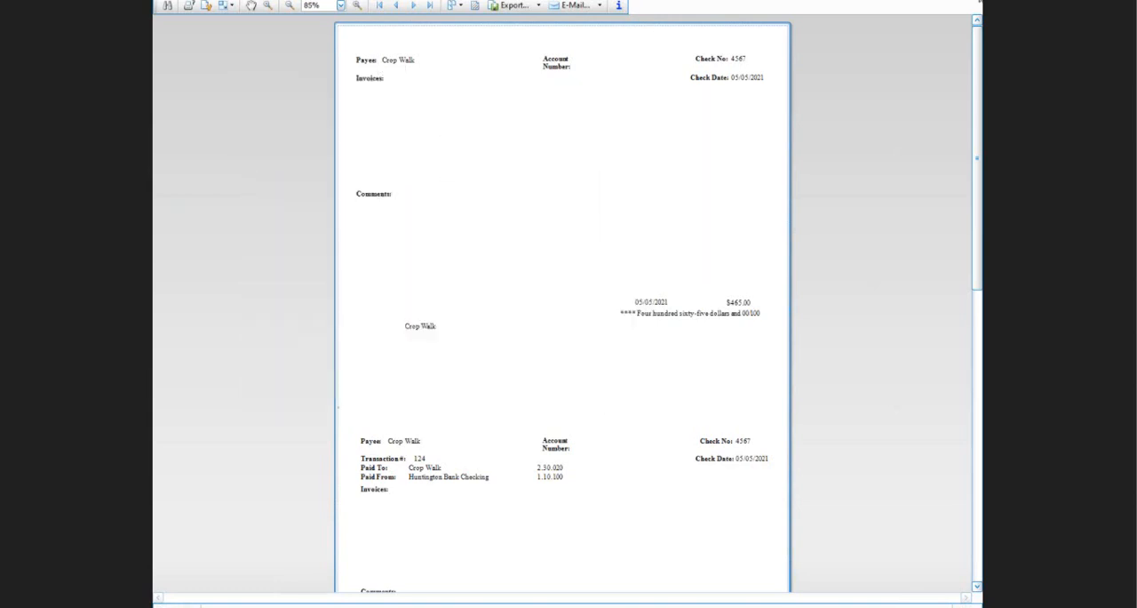
Step: Close the check preview and record that only the Crop Walk check printed correctly
click(977, 4)
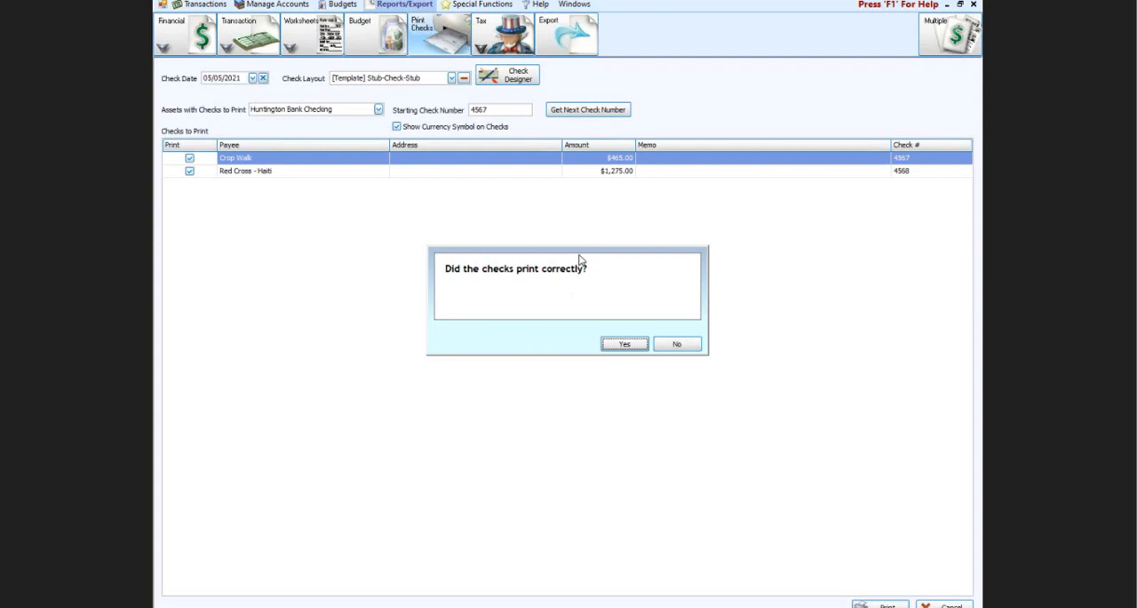
click(666, 346)
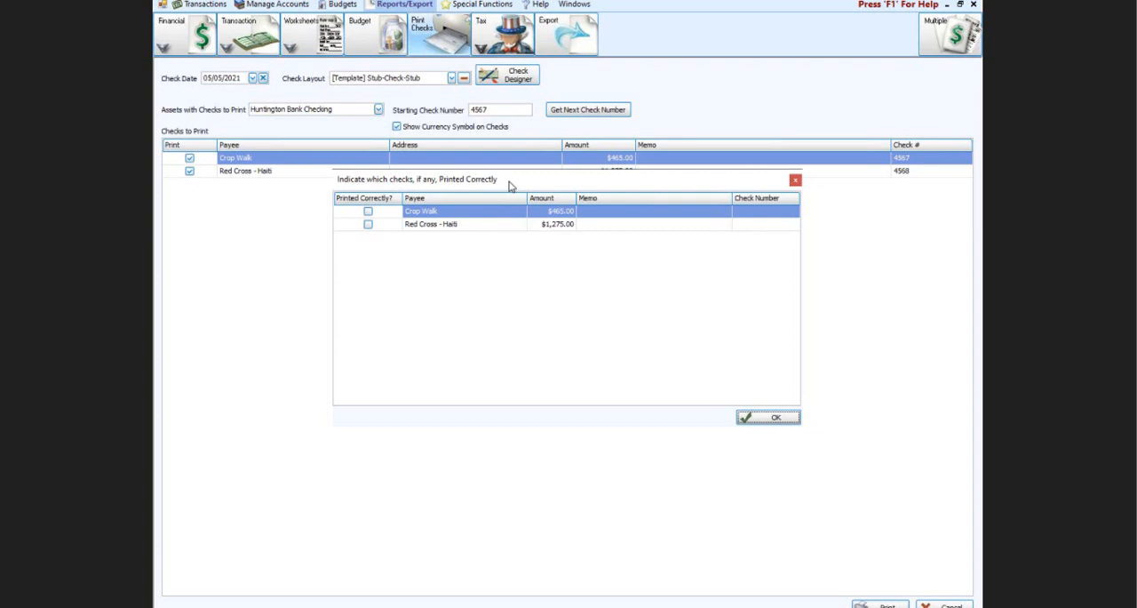
click(368, 213)
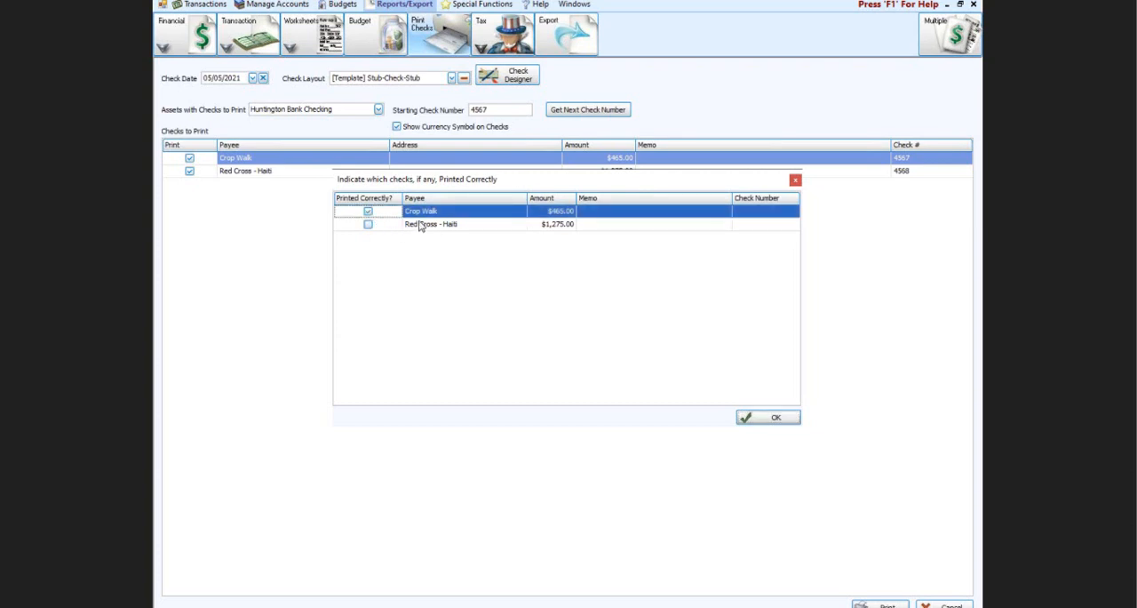
click(773, 418)
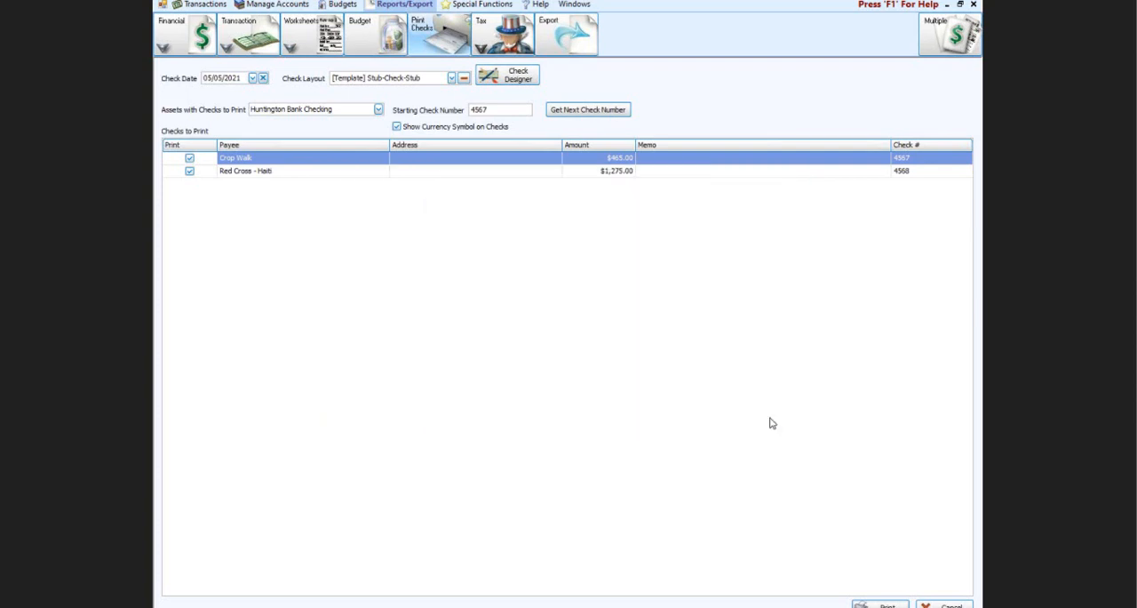